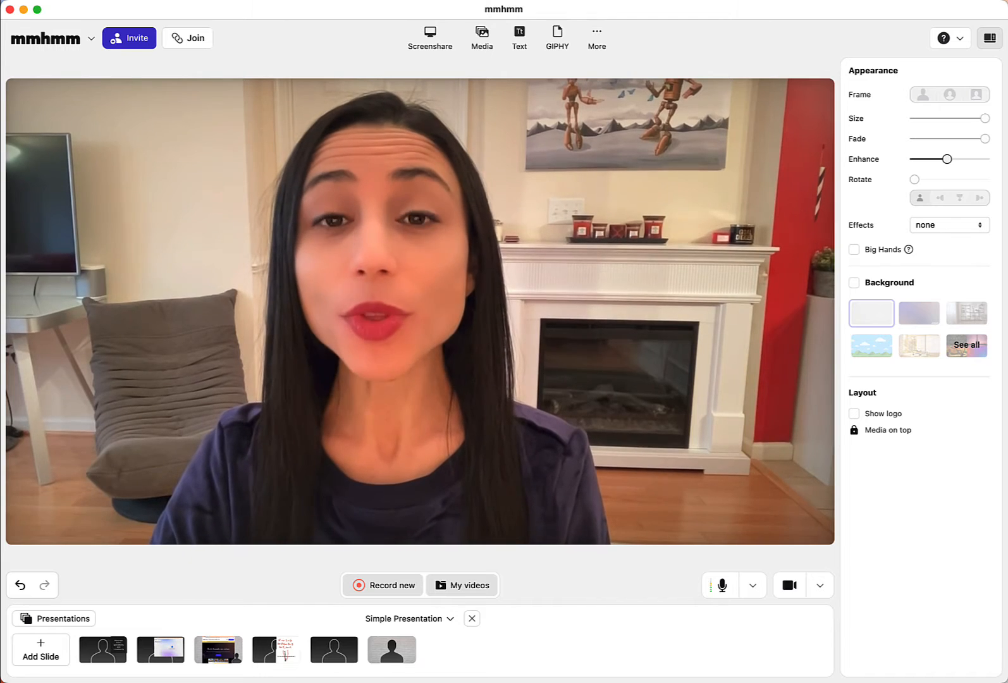
# - Create a new presentation named mmhmm Demo and add its first slide
pyautogui.click(83, 617)
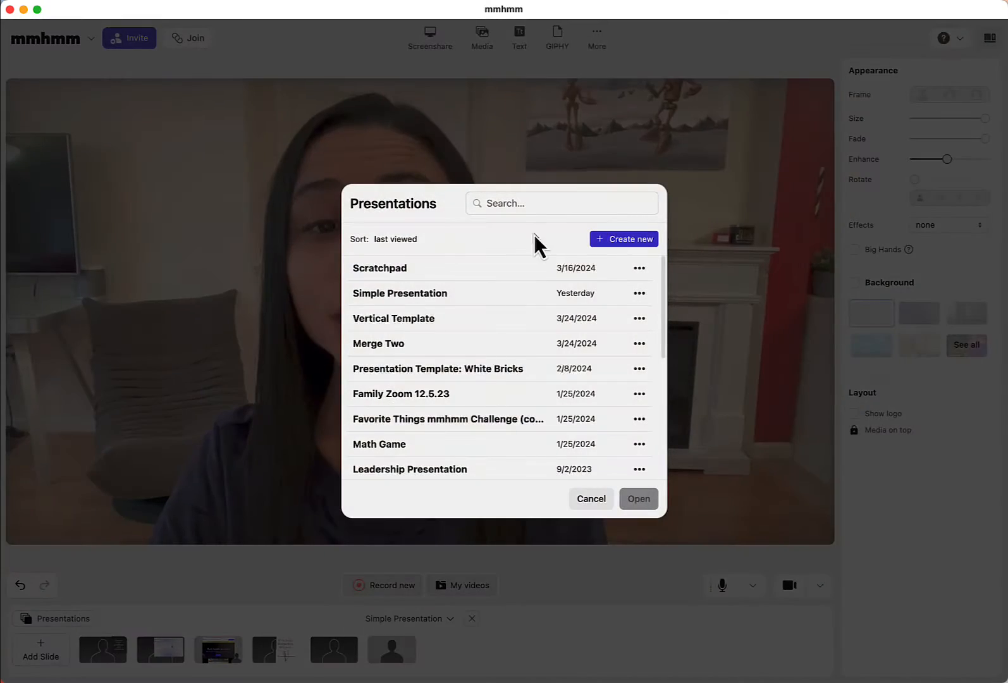
pyautogui.click(621, 239)
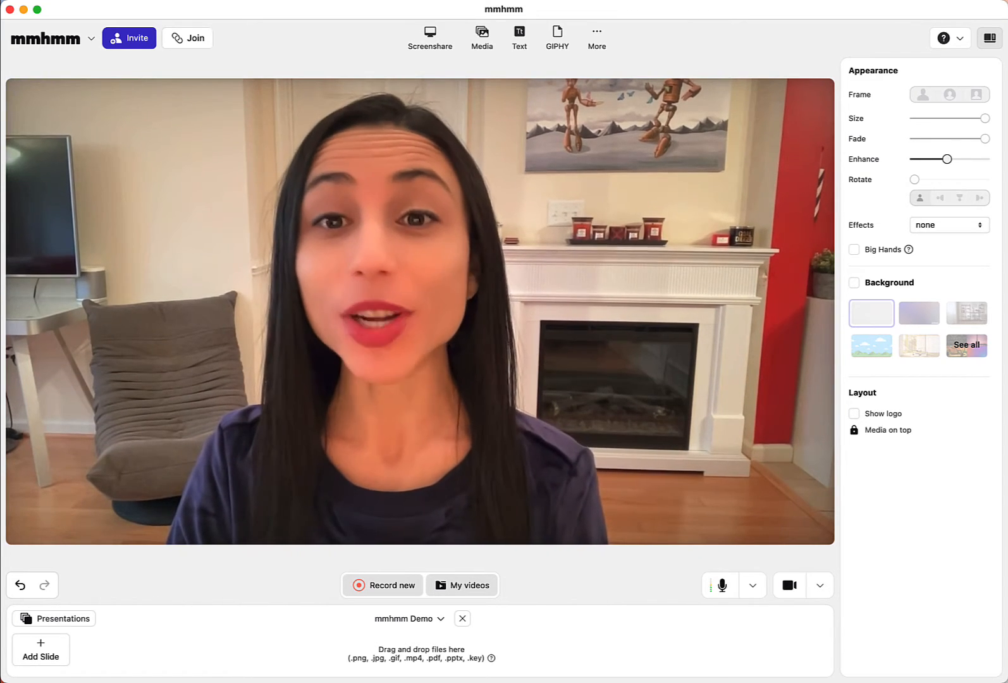
pyautogui.click(39, 648)
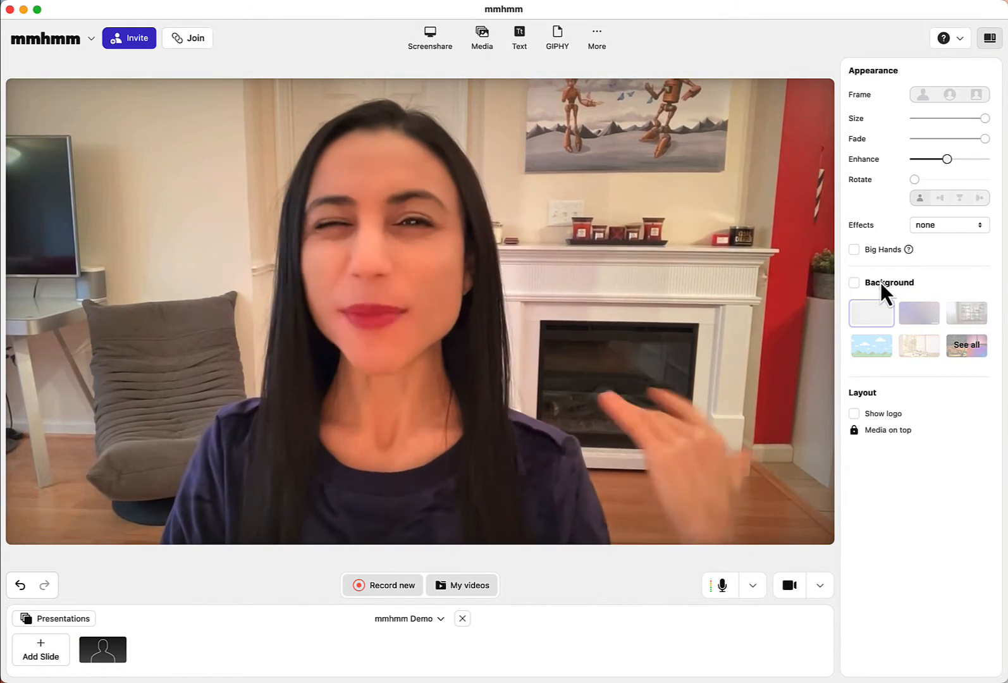
# - Enable the virtual background on the first slide and apply Billowing Curtain from the Serious category
pyautogui.click(880, 282)
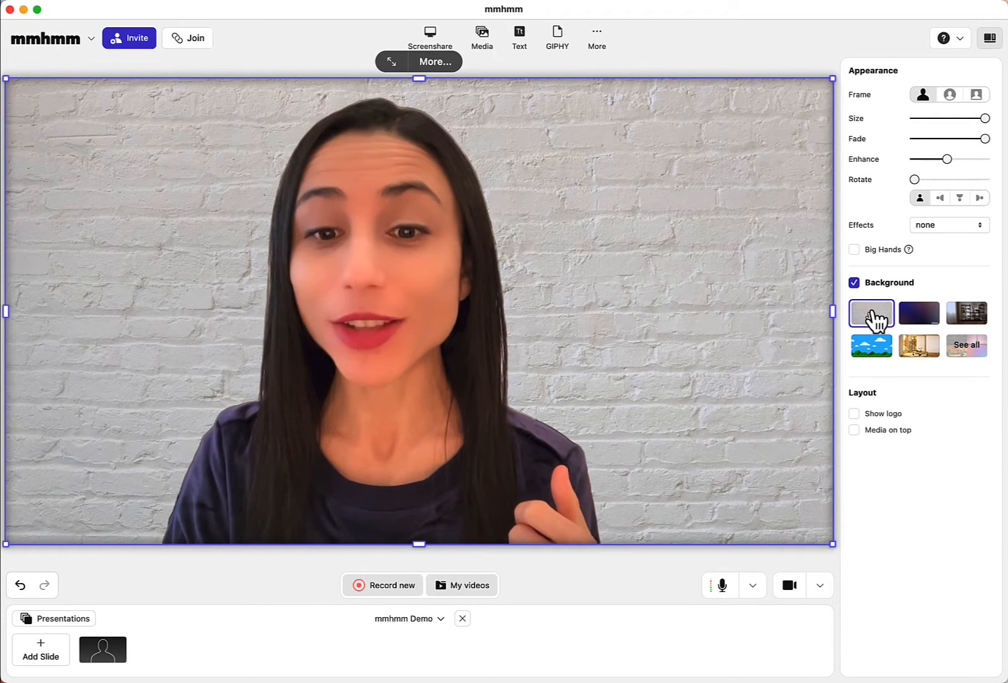
pyautogui.click(973, 345)
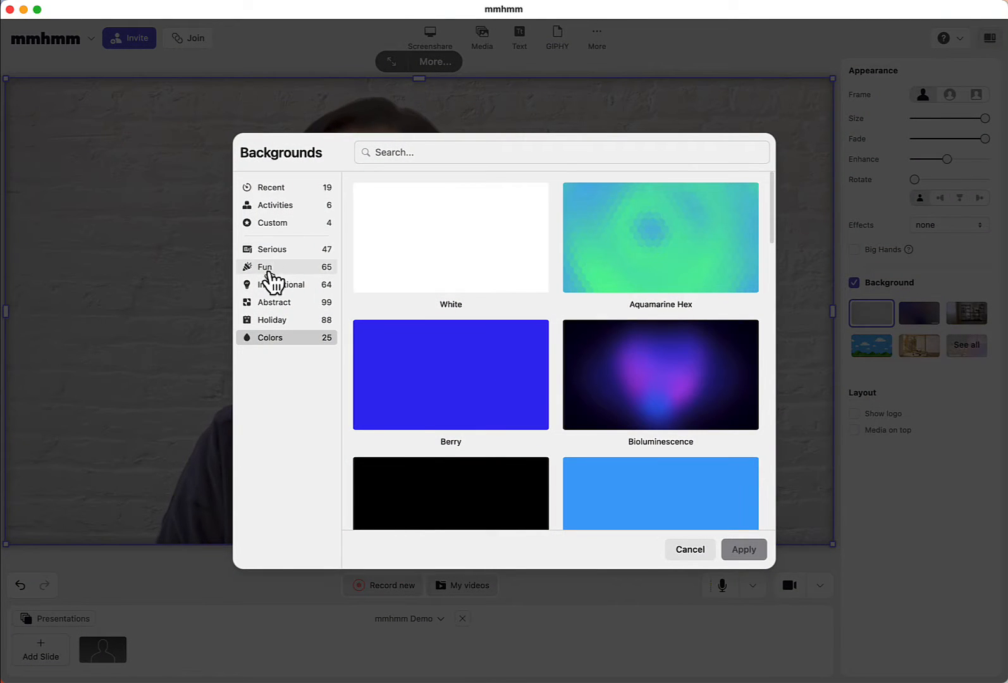
pyautogui.click(282, 255)
pyautogui.scroll(-2, 504, 312)
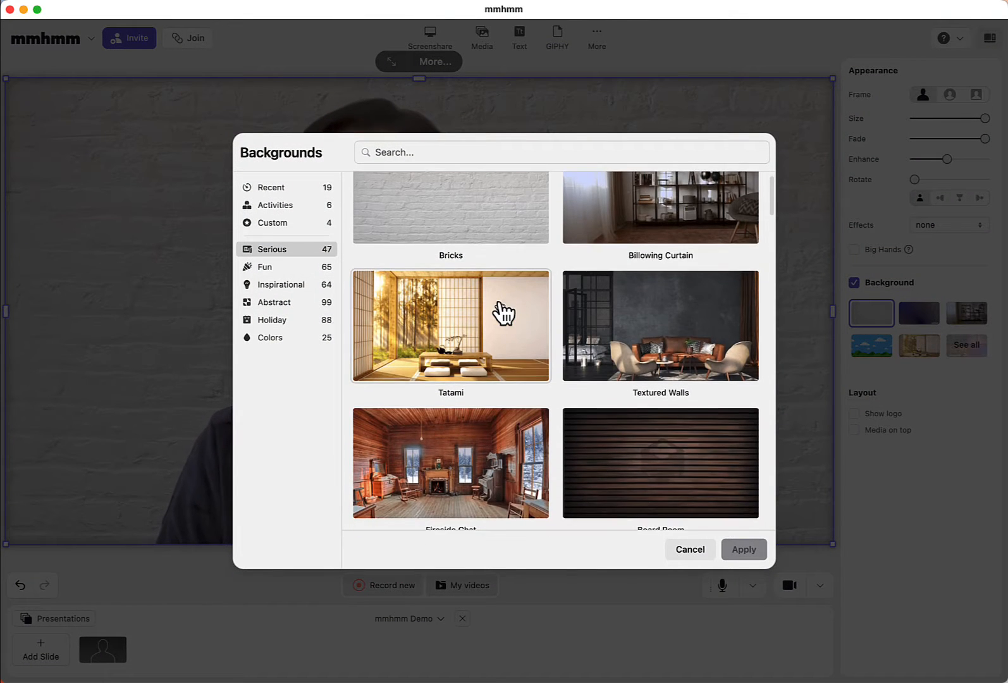
pyautogui.scroll(2, 503, 310)
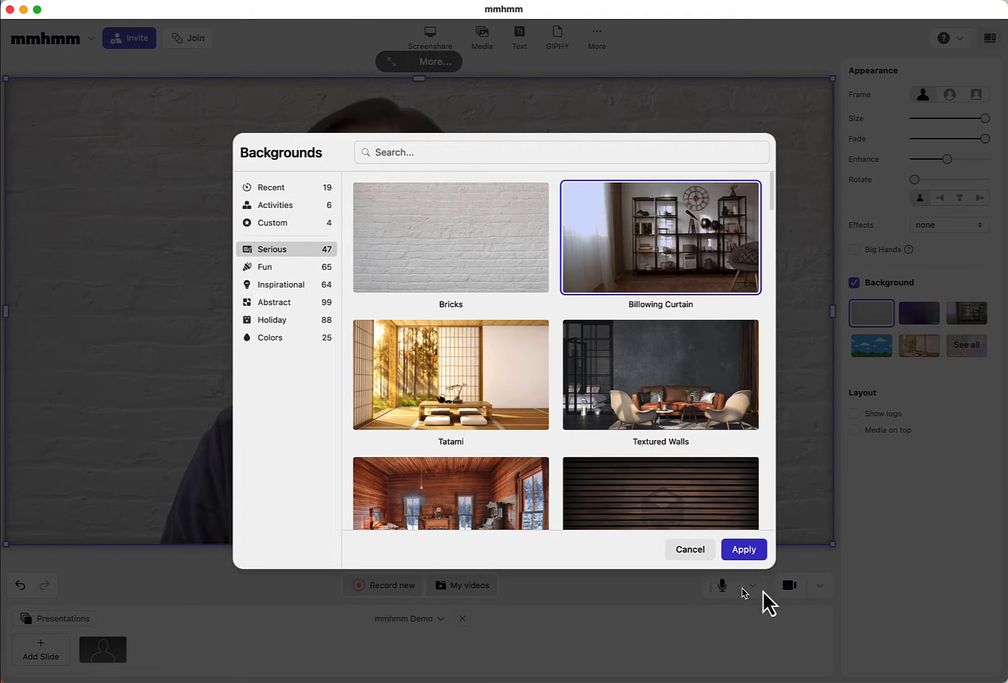
pyautogui.click(744, 549)
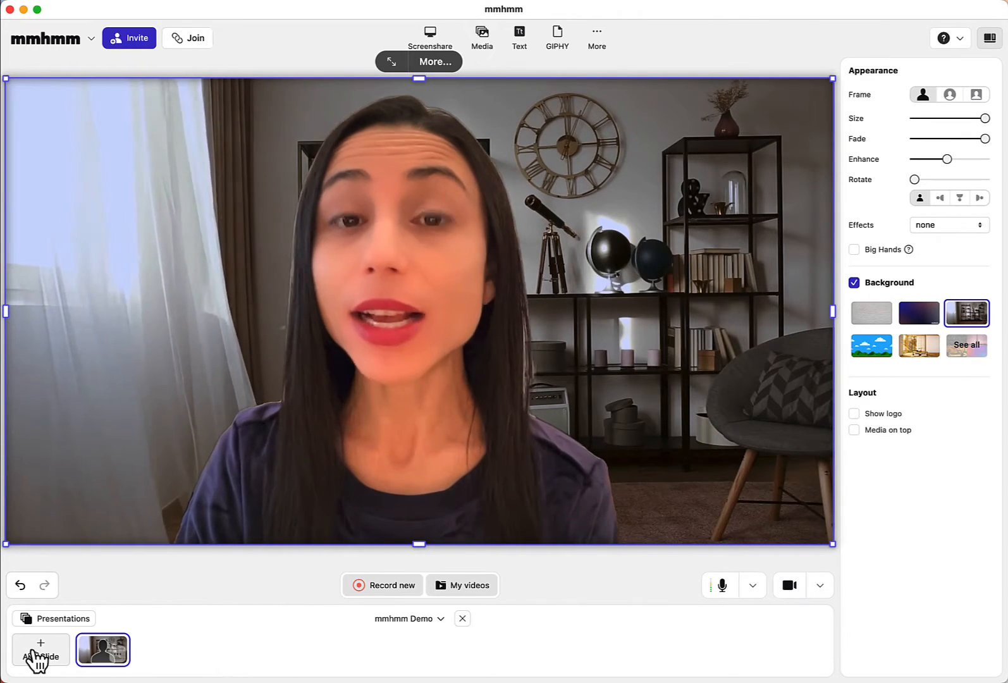
# - Add a second slide, check the first one, and return to the second slide for editing
pyautogui.click(37, 657)
pyautogui.click(95, 660)
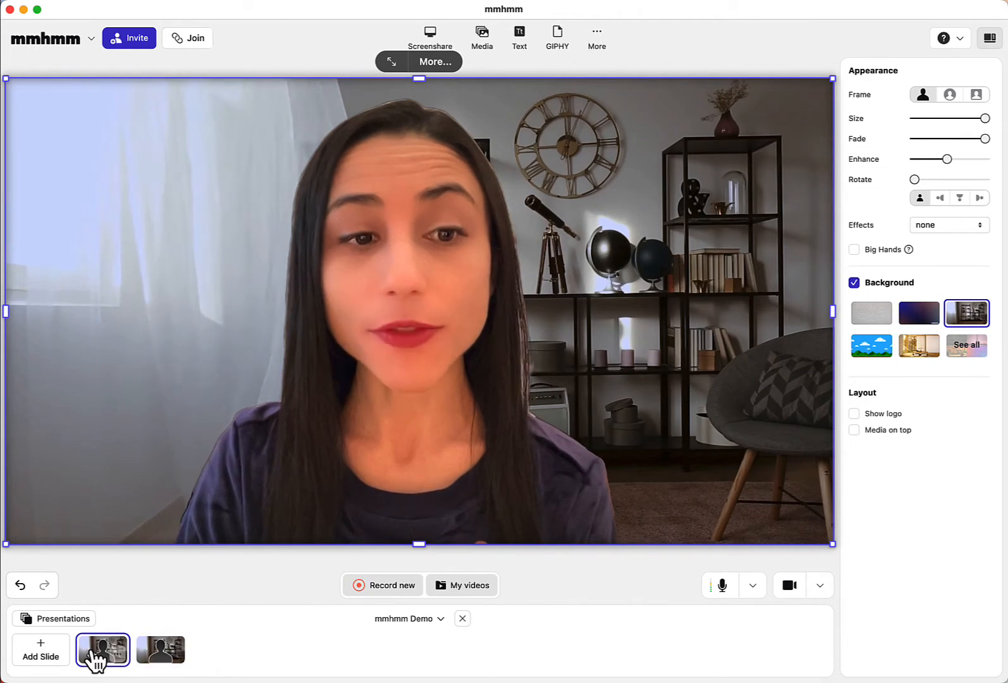
pyautogui.click(161, 651)
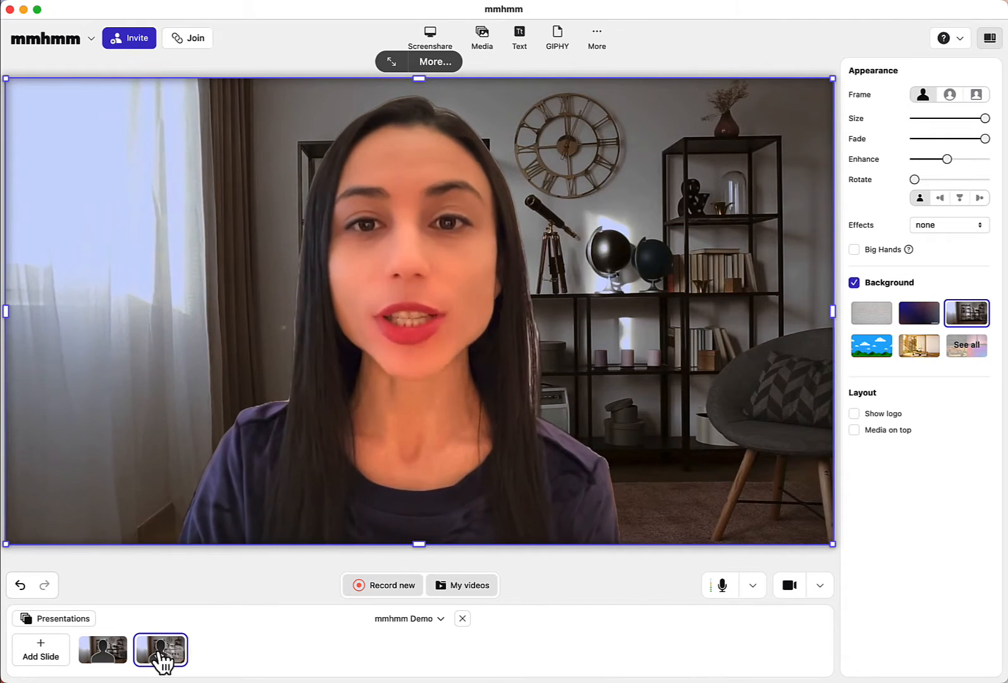
# - Share the Google Chrome window with the Amazon page on the second slide and place it in the stage's upper-right corner
pyautogui.click(434, 37)
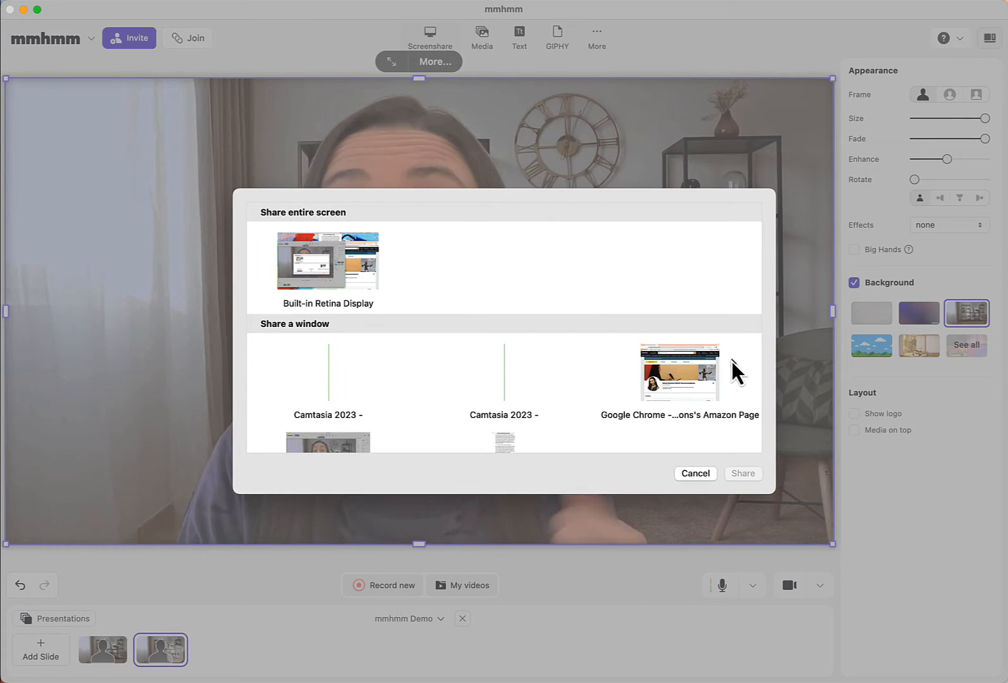
pyautogui.click(689, 370)
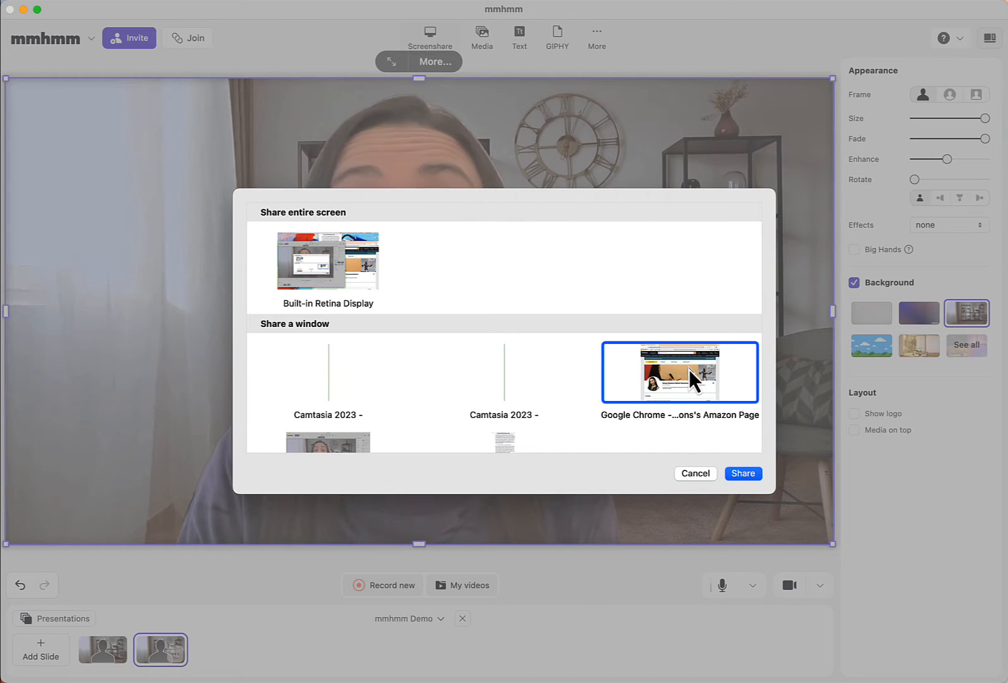
pyautogui.click(743, 473)
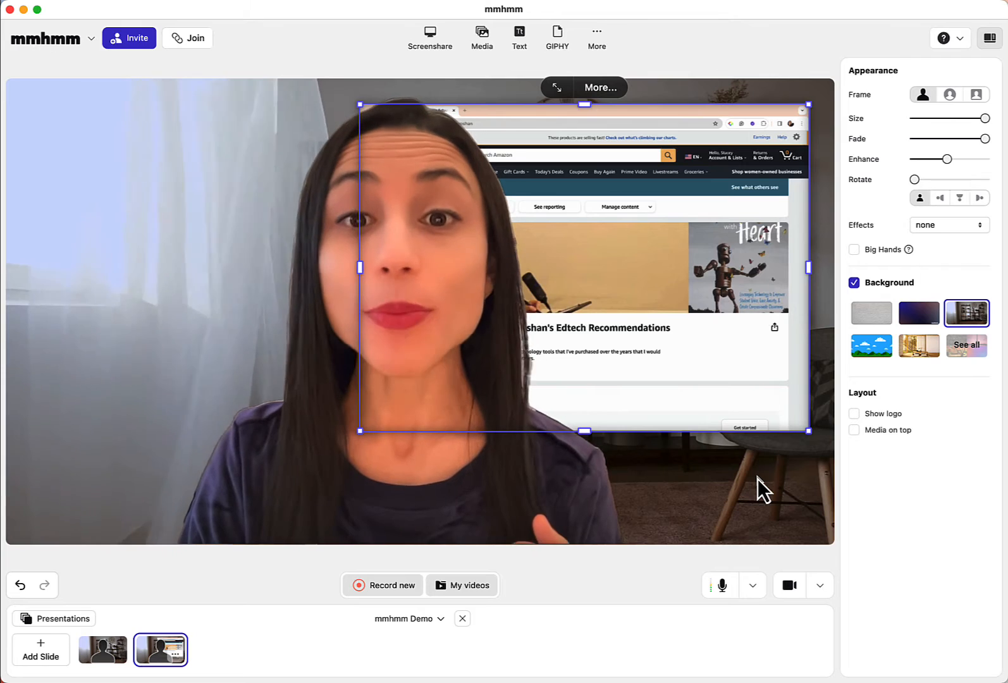
pyautogui.moveTo(727, 307); pyautogui.dragTo(766, 271)
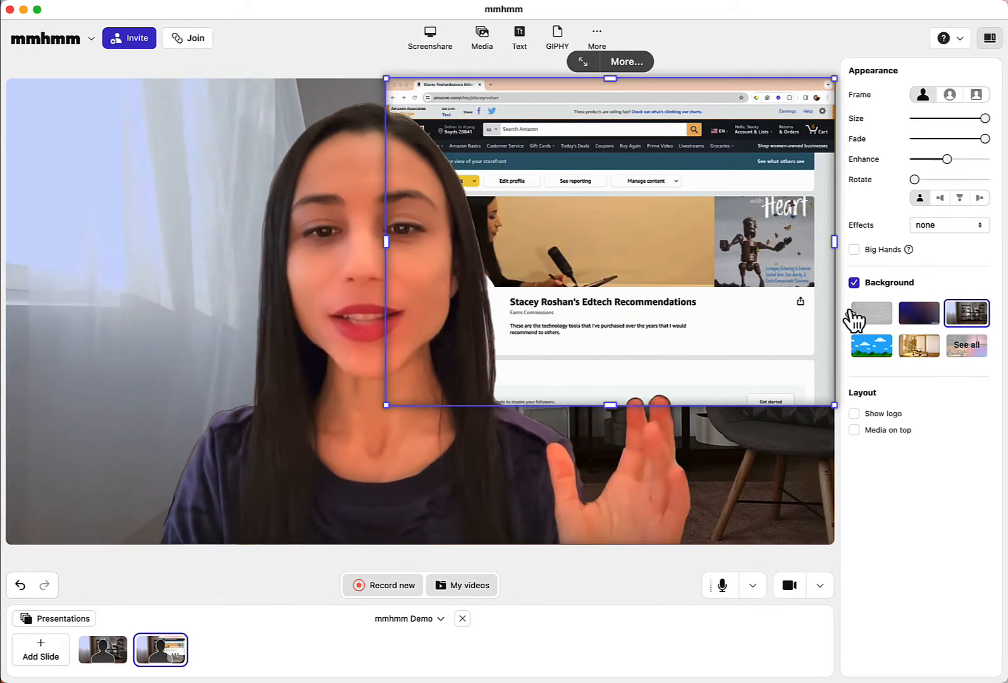
# - Change the second slide's background to Bricks and enlarge the shared Chrome window to fit the full stage height
pyautogui.click(871, 314)
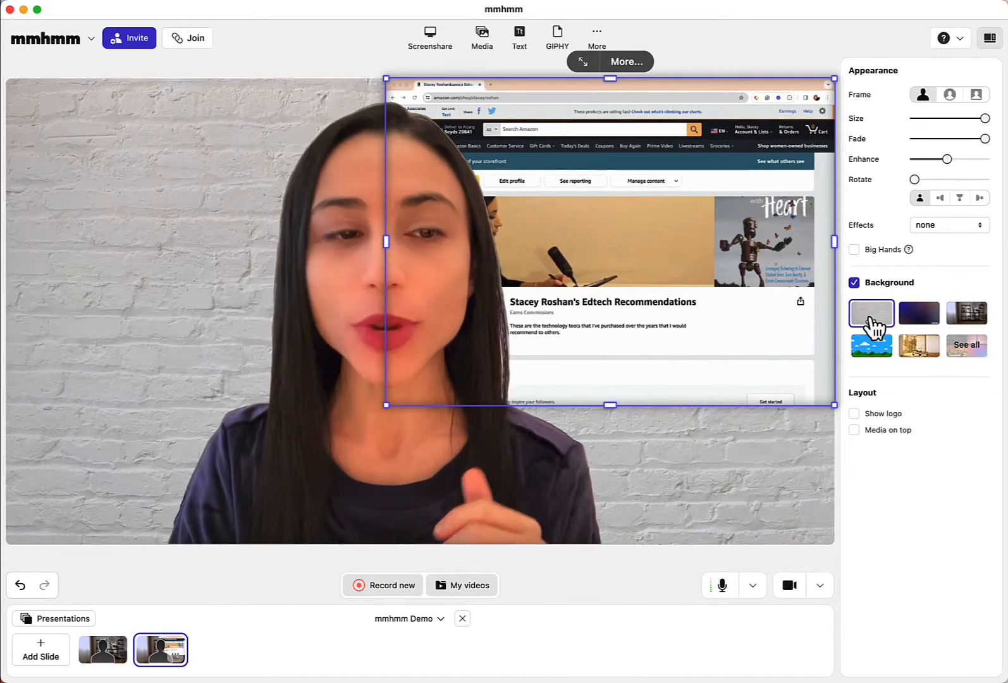
pyautogui.click(582, 63)
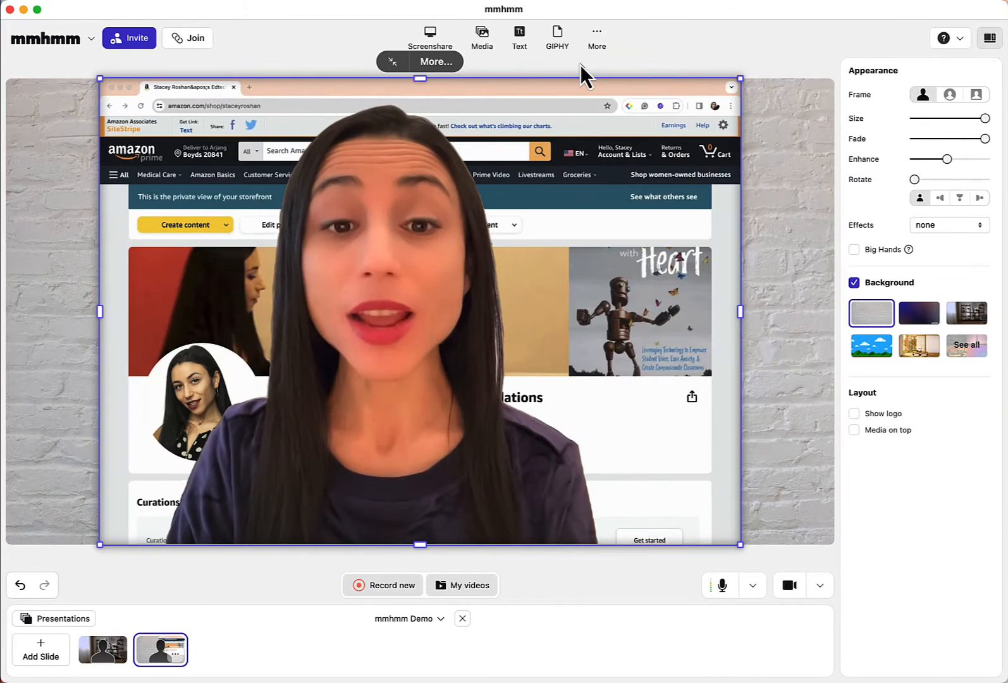
# - Shrink the presenter camera into the second slide's lower-right corner and preview switching between the first and second slides
pyautogui.click(423, 266)
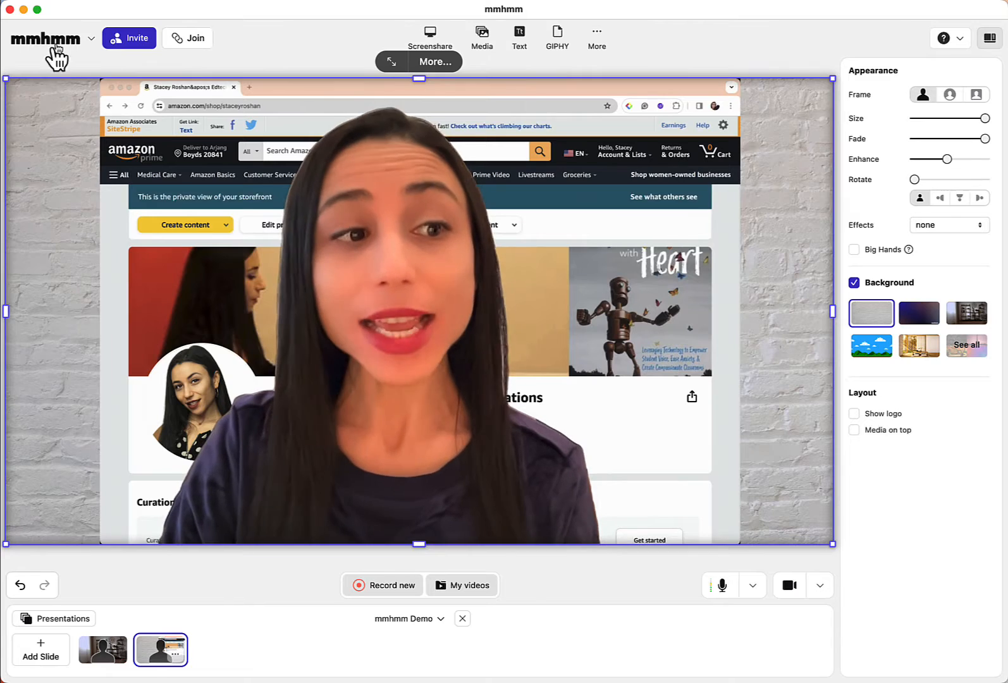
pyautogui.moveTo(6, 81); pyautogui.dragTo(448, 330)
pyautogui.moveTo(639, 458); pyautogui.dragTo(735, 465)
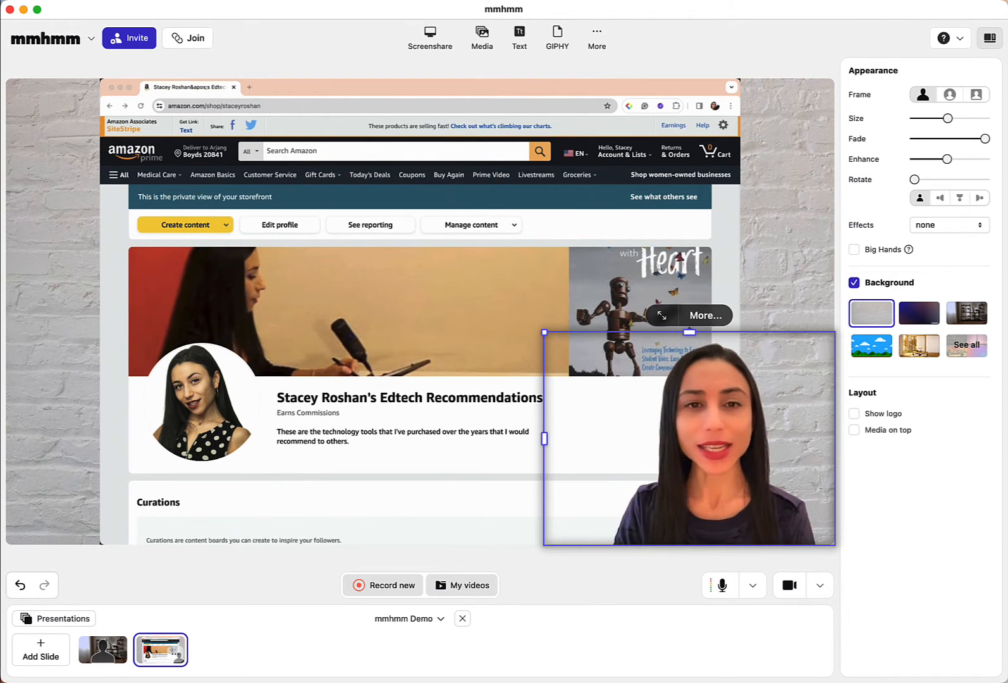
pyautogui.click(97, 661)
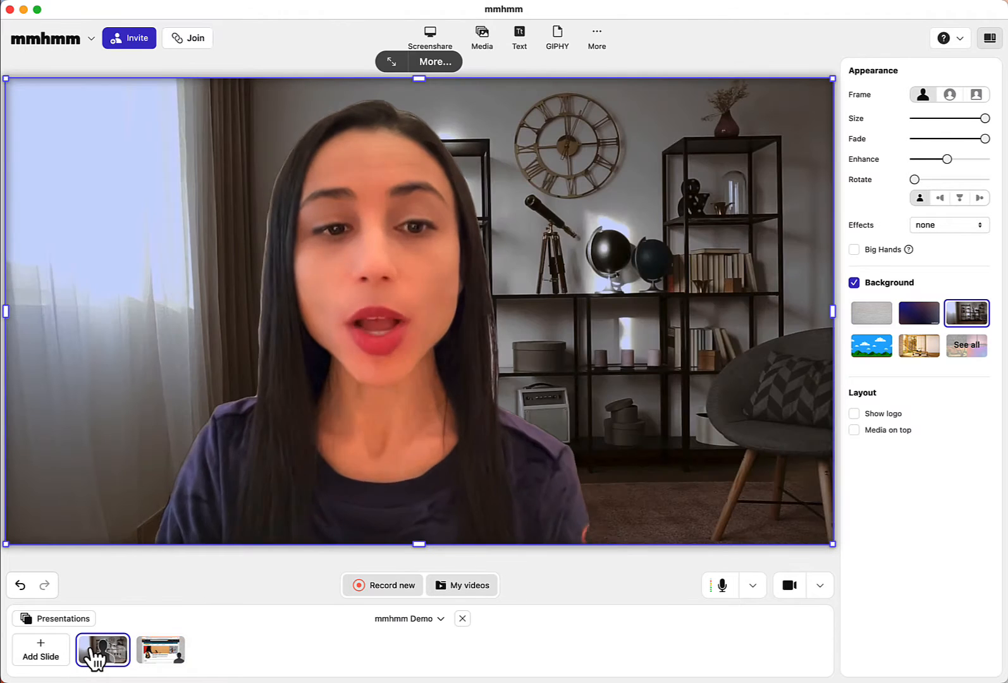
pyautogui.click(158, 658)
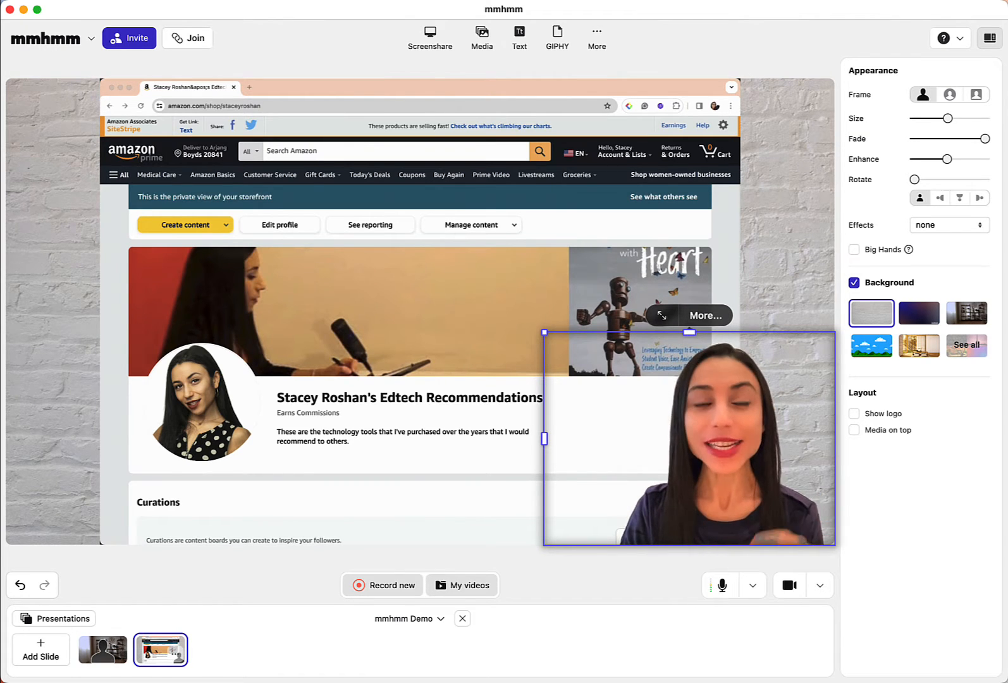
# - Add a third slide and enlarge the presenter camera to fill the stage
pyautogui.click(49, 658)
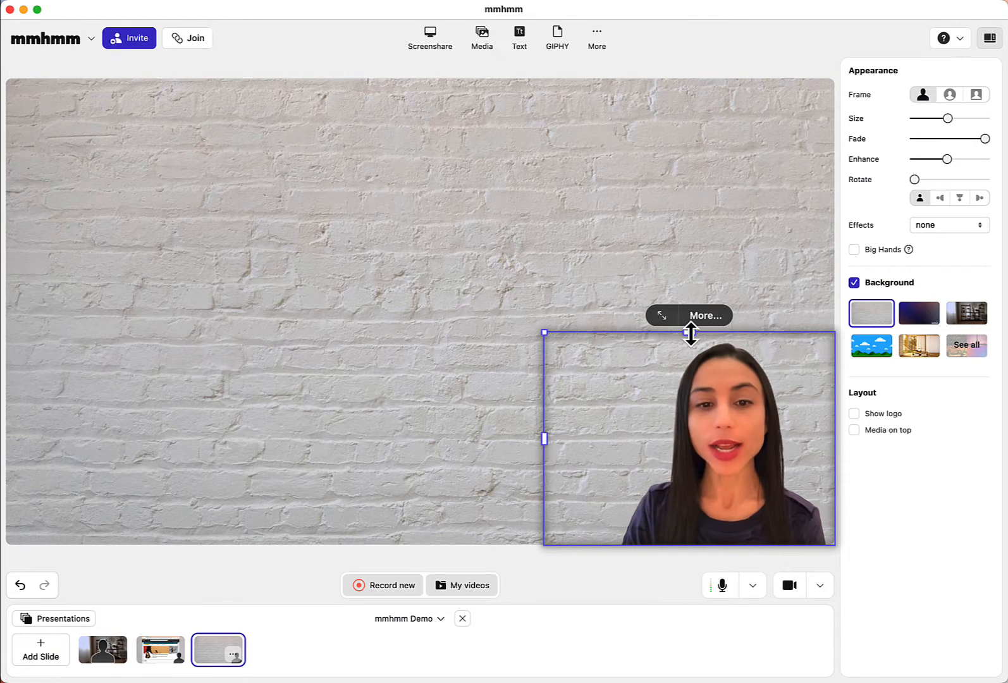
pyautogui.click(661, 314)
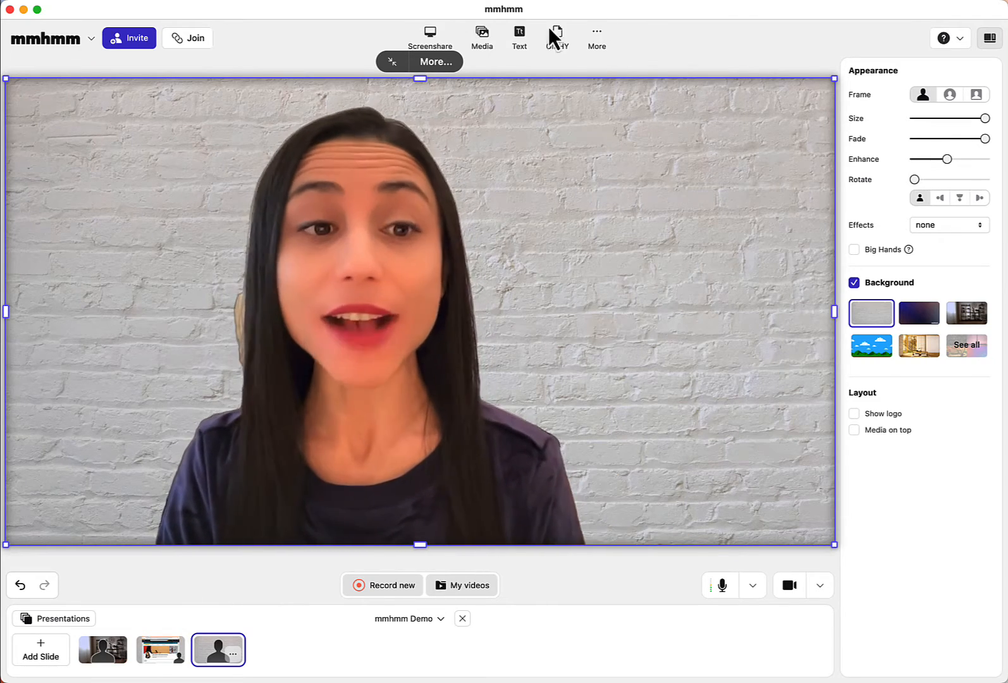
# - Insert the image Wacom One 13 touch with stand copy from the computer's mmhmm April video folder into the third slide
pyautogui.click(491, 39)
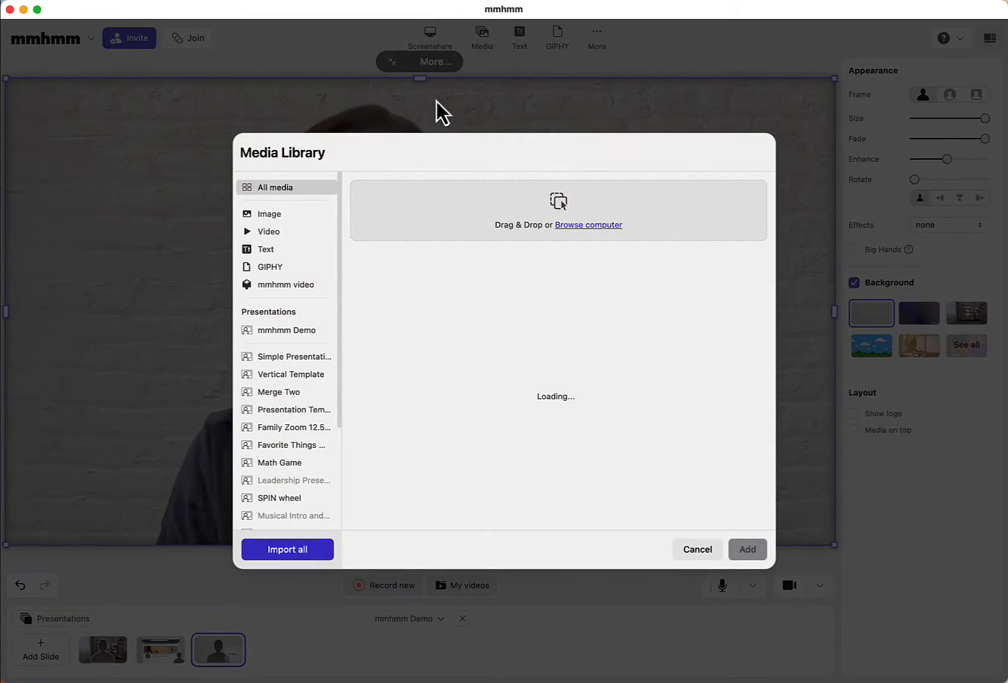
pyautogui.click(588, 227)
pyautogui.click(587, 326)
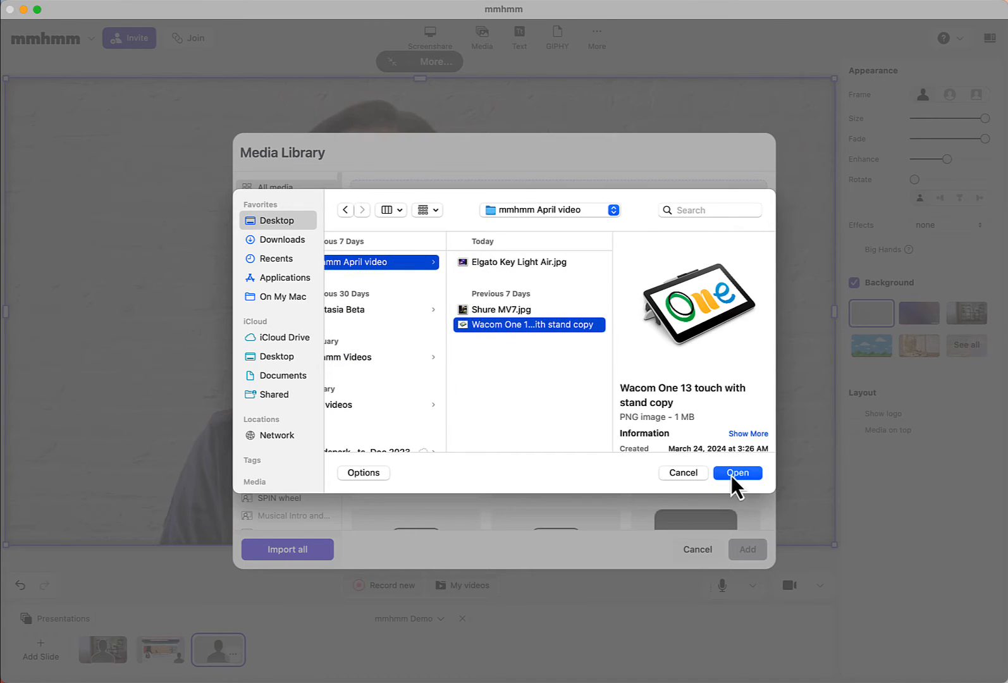
pyautogui.click(733, 469)
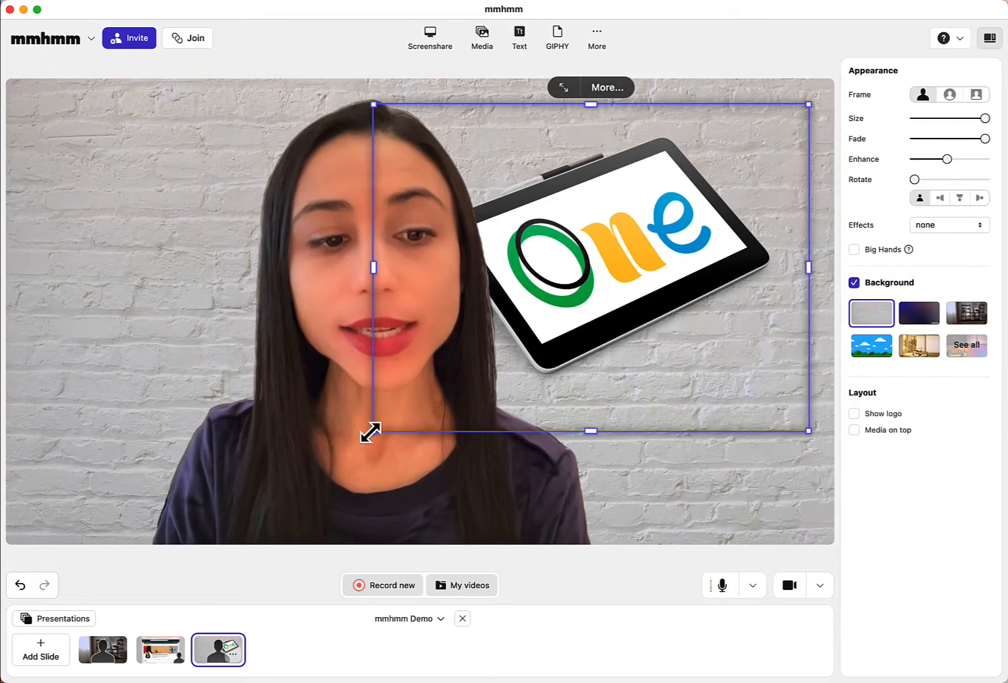
# - Scale down the tablet image and fit it into the stage's upper-right corner beside the presenter
pyautogui.moveTo(371, 433); pyautogui.dragTo(491, 342)
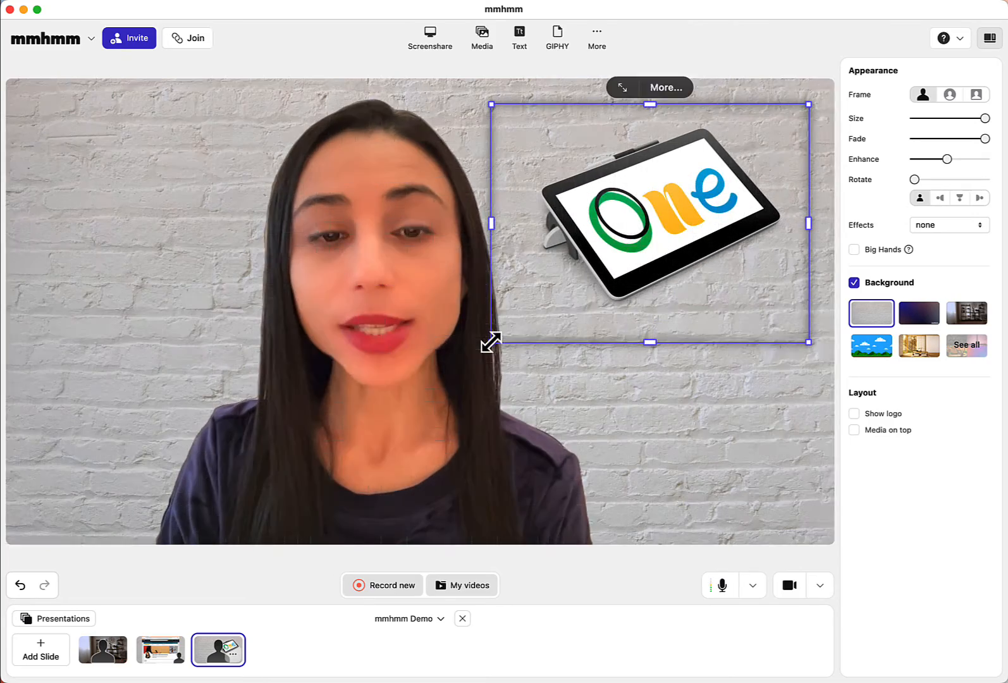
pyautogui.moveTo(658, 245); pyautogui.dragTo(683, 222)
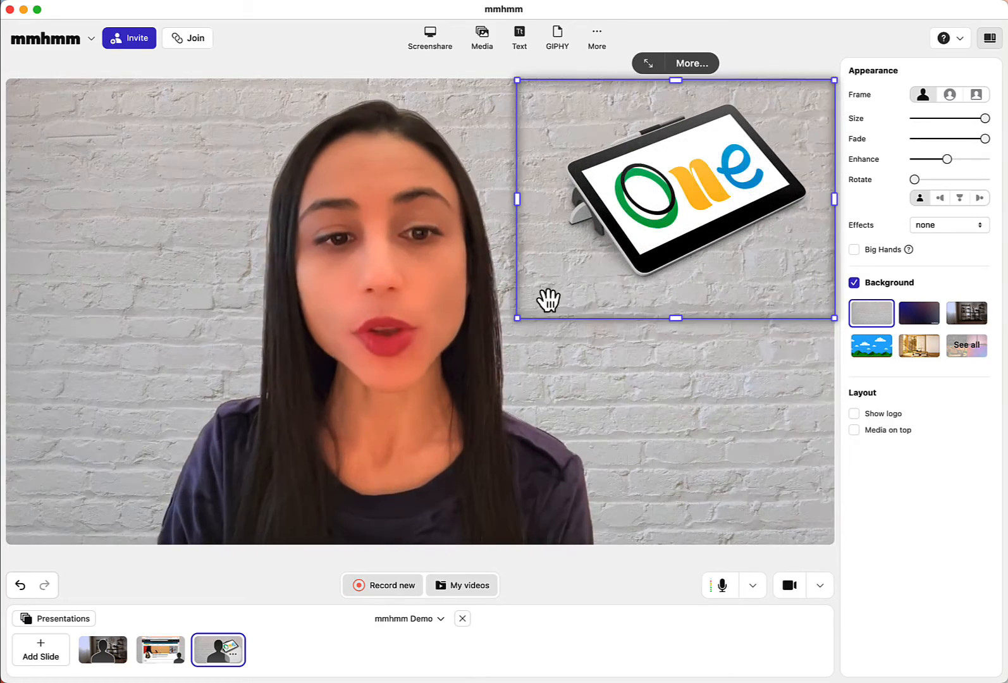
pyautogui.moveTo(518, 320); pyautogui.dragTo(480, 346)
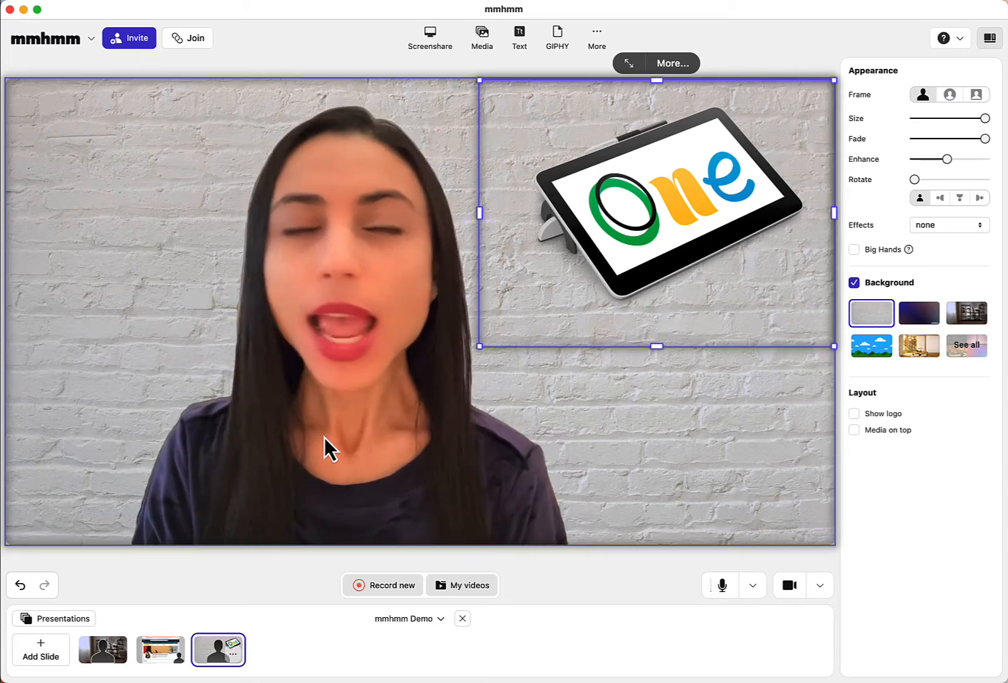
# - Apply the Cerulean Circles background from the Colors category to the third slide
pyautogui.click(960, 346)
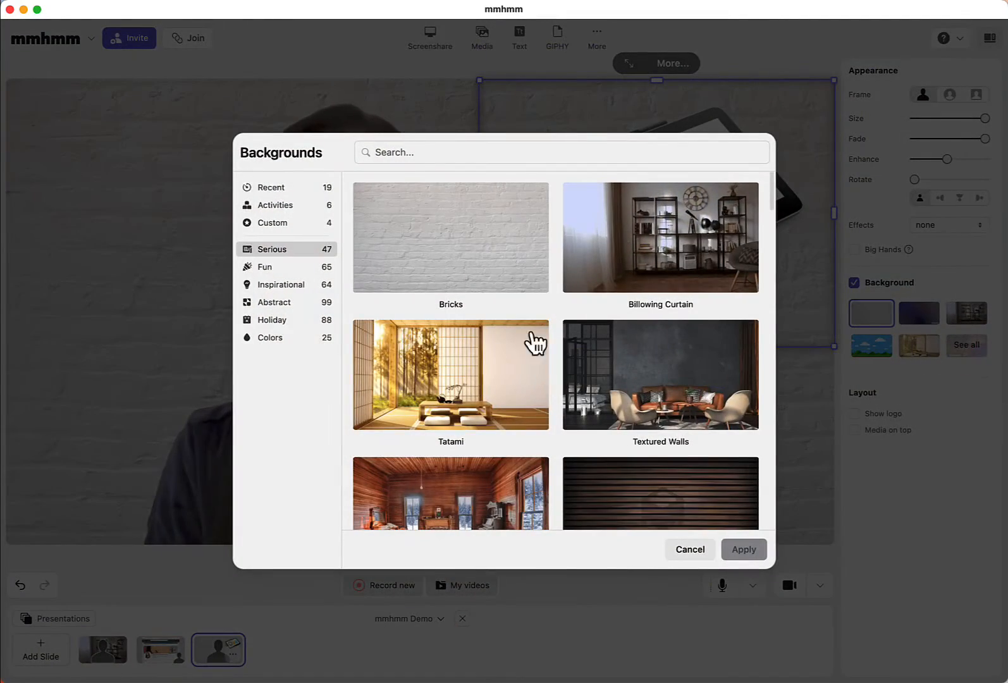
pyautogui.click(284, 345)
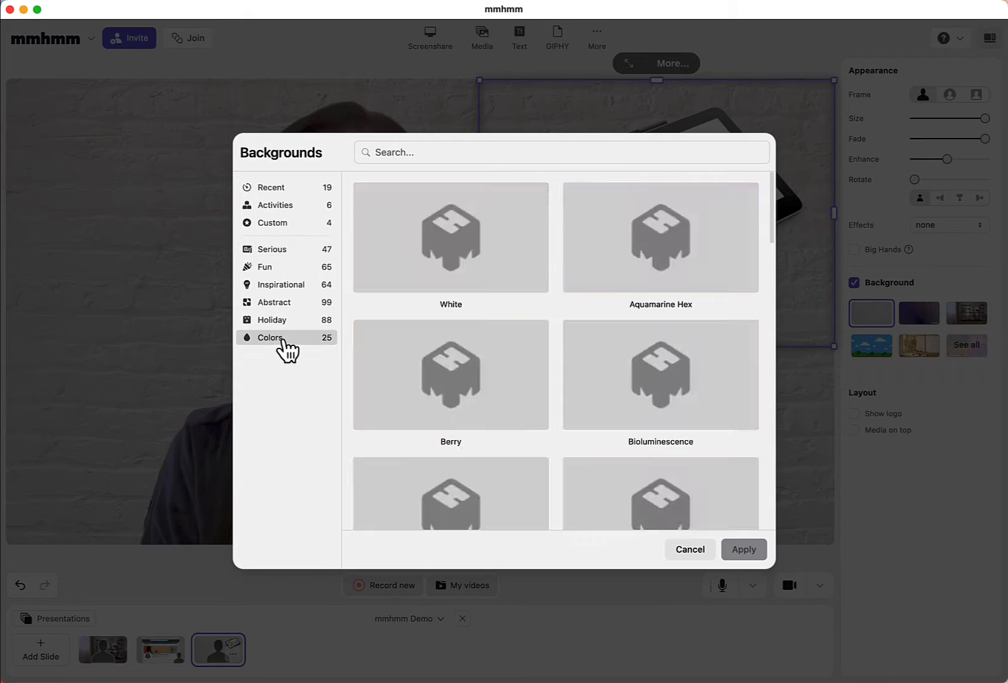
pyautogui.scroll(-5, 485, 435)
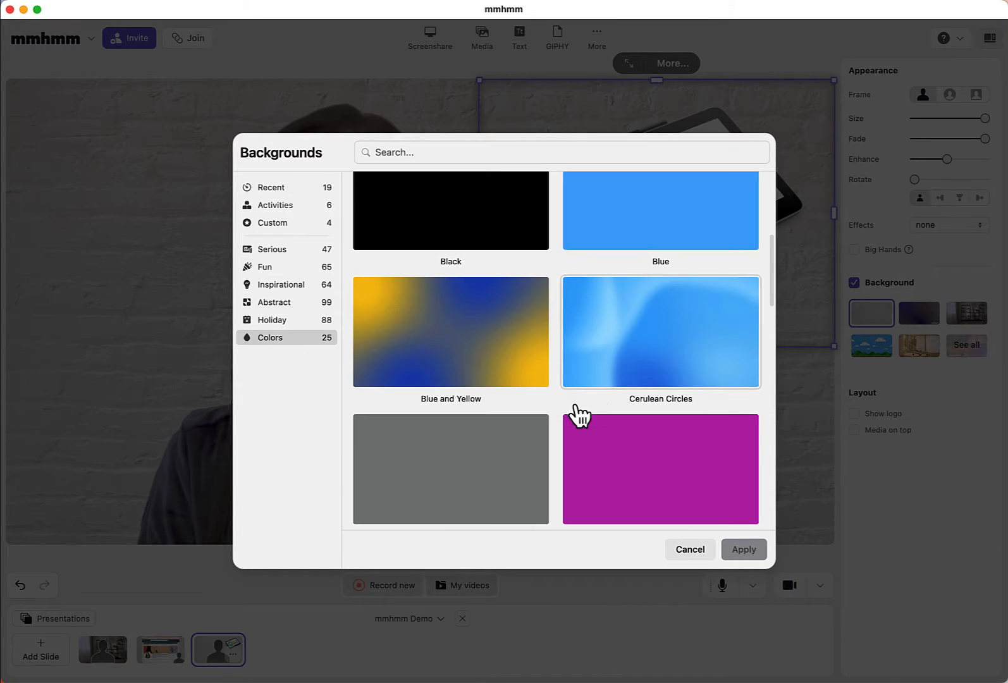
pyautogui.click(655, 385)
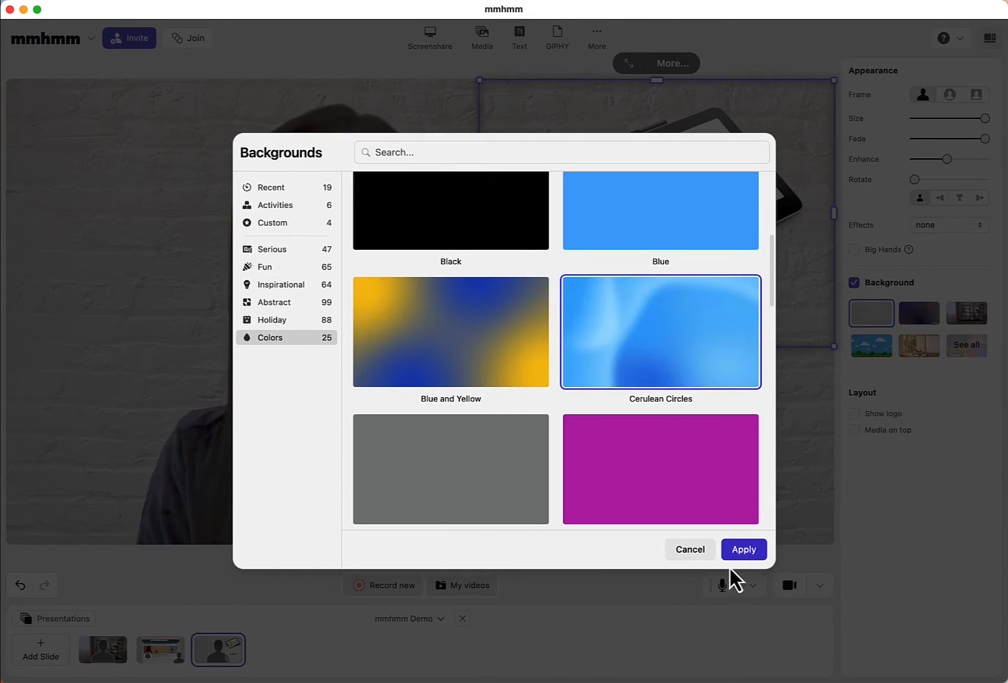
pyautogui.click(744, 550)
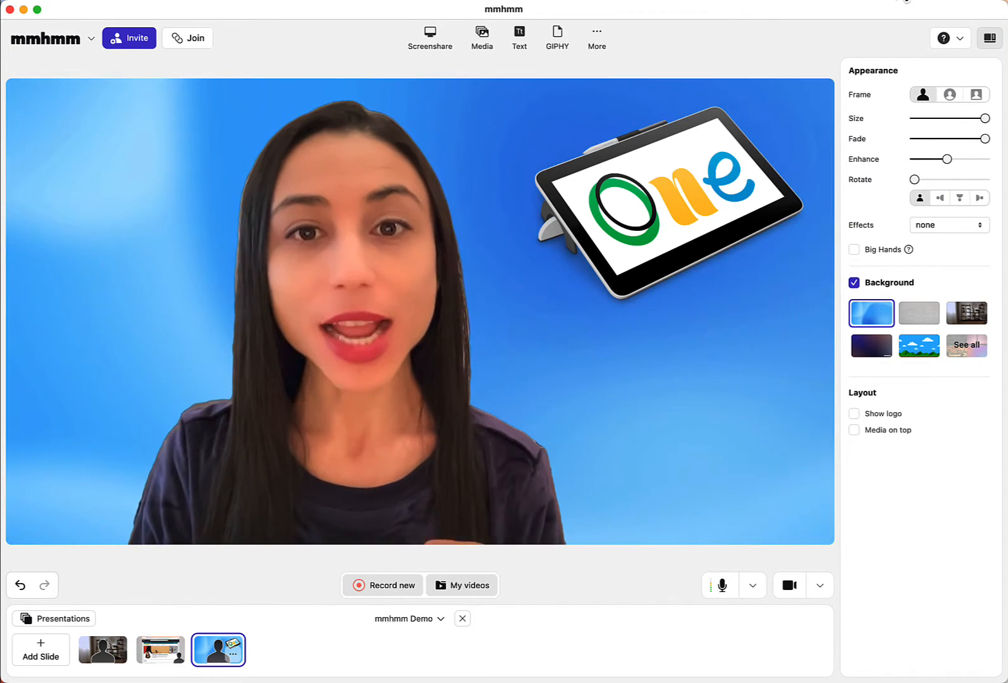
# - Add a fourth slide and insert Shure MV7.jpg into it from the computer's mmhmm April video folder
pyautogui.click(44, 650)
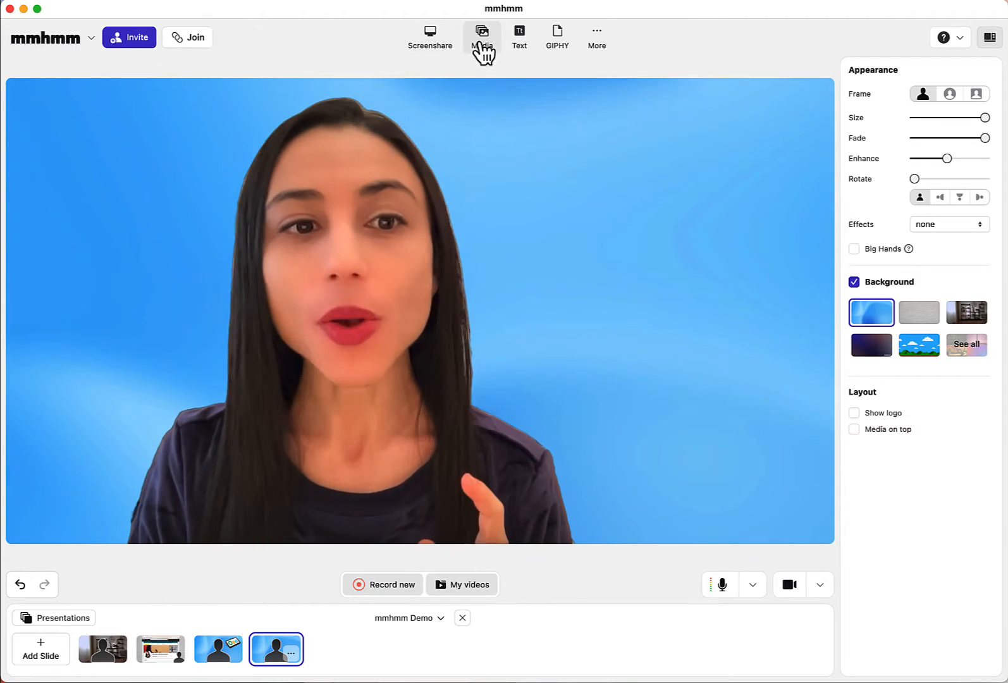
pyautogui.click(480, 43)
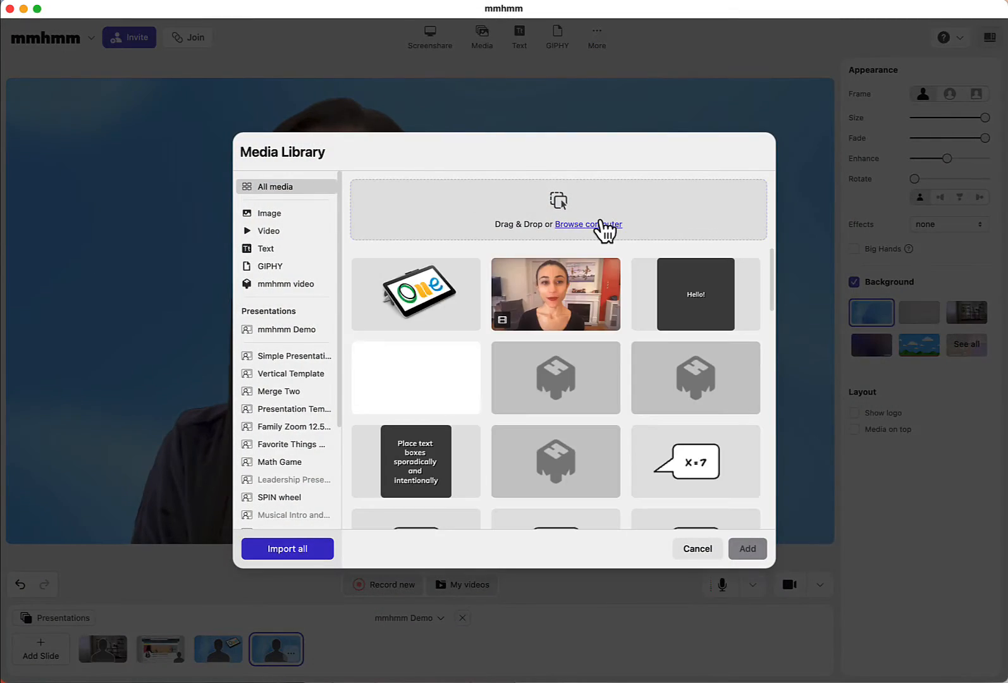
pyautogui.click(601, 223)
pyautogui.click(412, 312)
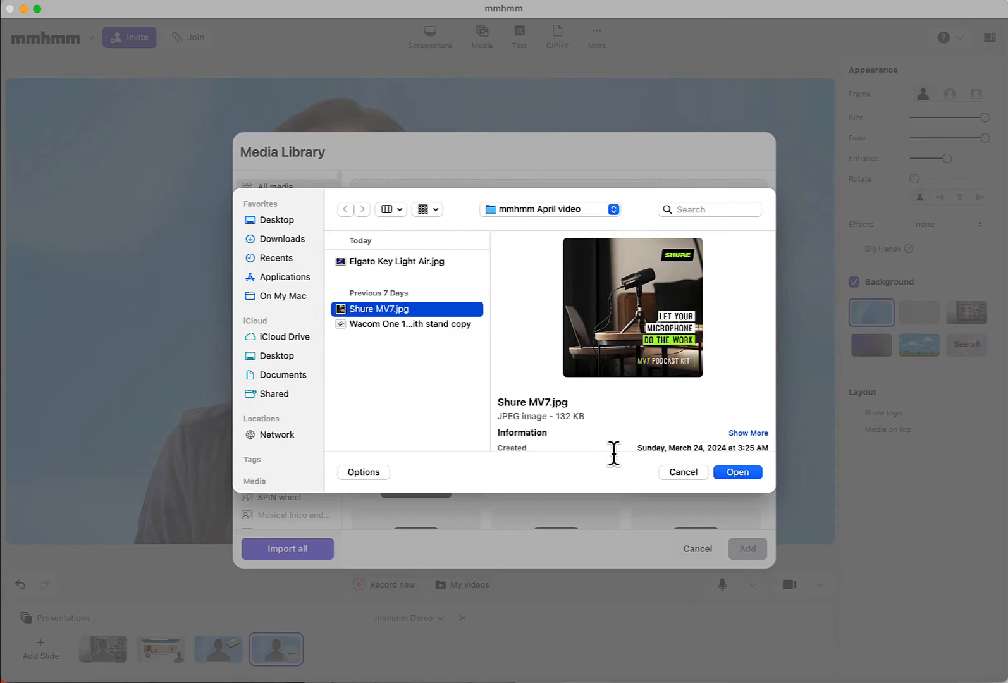
pyautogui.press('Return')
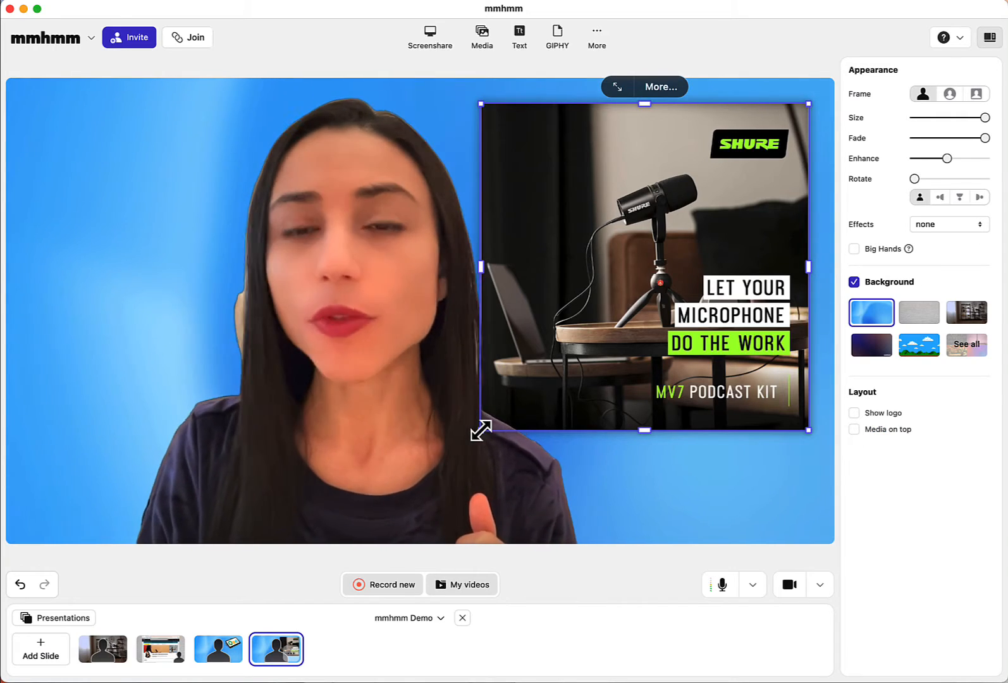
# - Enlarge the microphone image to the stage's full height along its right side, and shrink the presenter camera into the stage's lower-left corner
pyautogui.moveTo(481, 430); pyautogui.dragTo(321, 505)
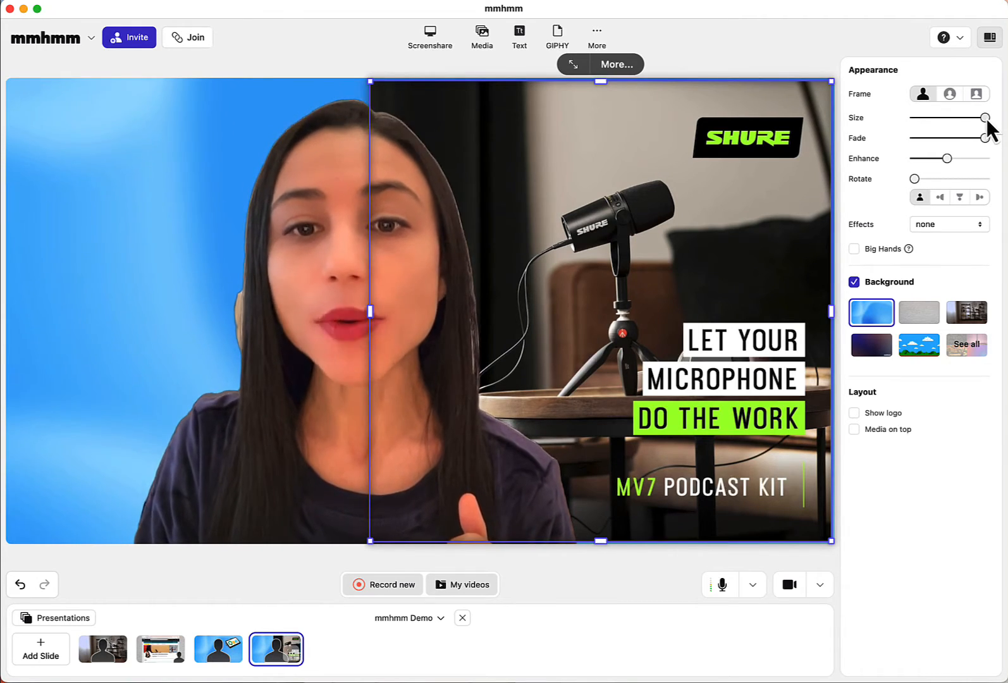
pyautogui.moveTo(985, 118); pyautogui.dragTo(962, 118)
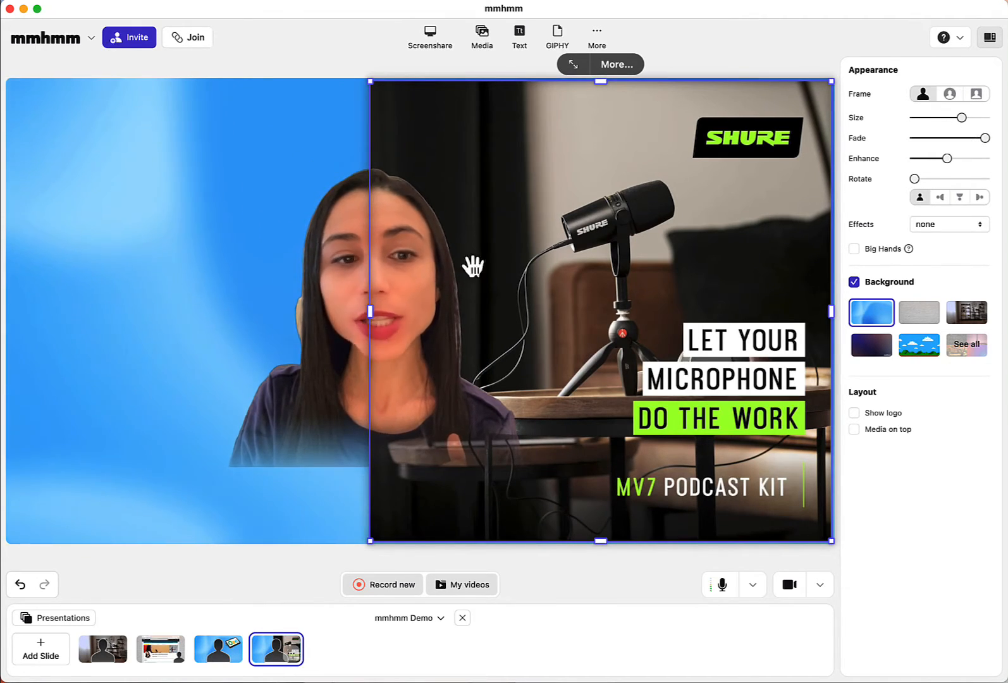
pyautogui.moveTo(473, 266); pyautogui.dragTo(287, 355)
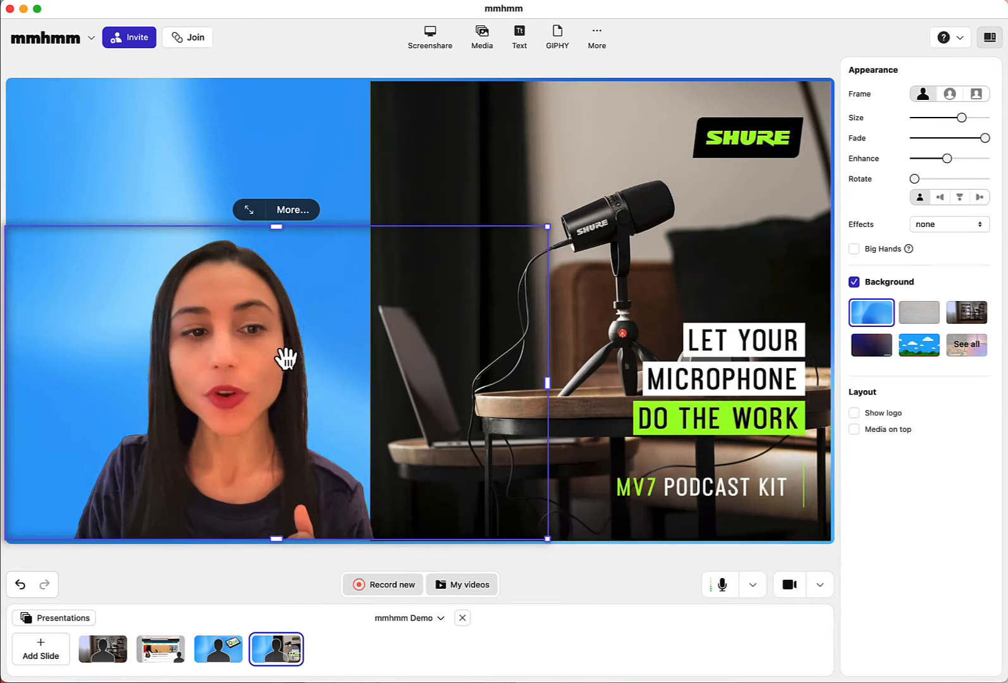
pyautogui.click(826, 226)
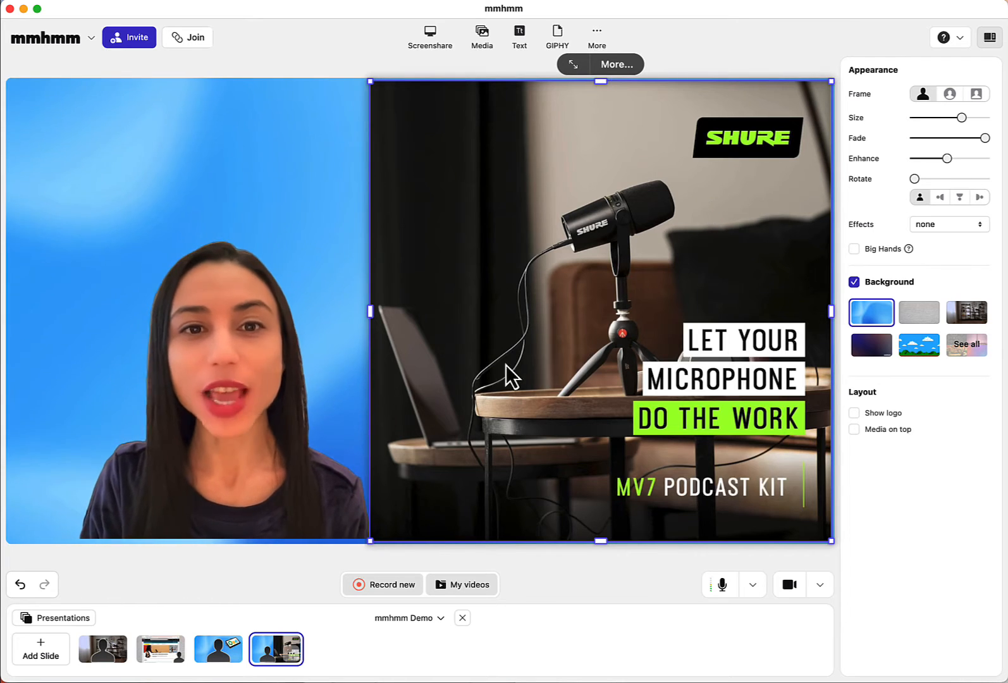
# - Duplicate the third slide with the tablet image and move the copy to the end of the presentation
pyautogui.click(219, 652)
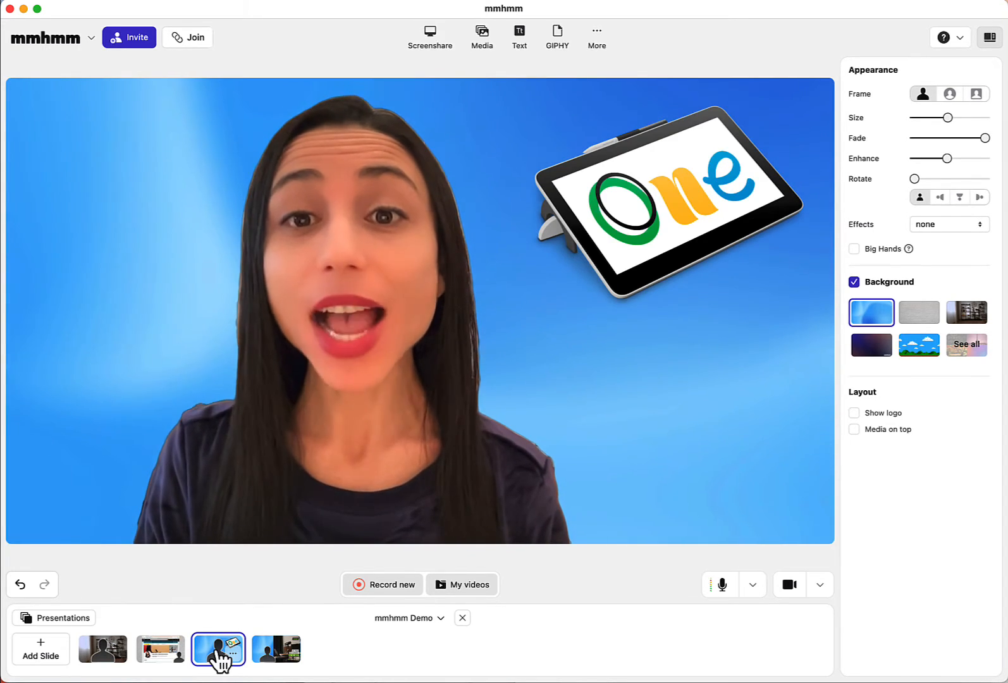
pyautogui.click(258, 657)
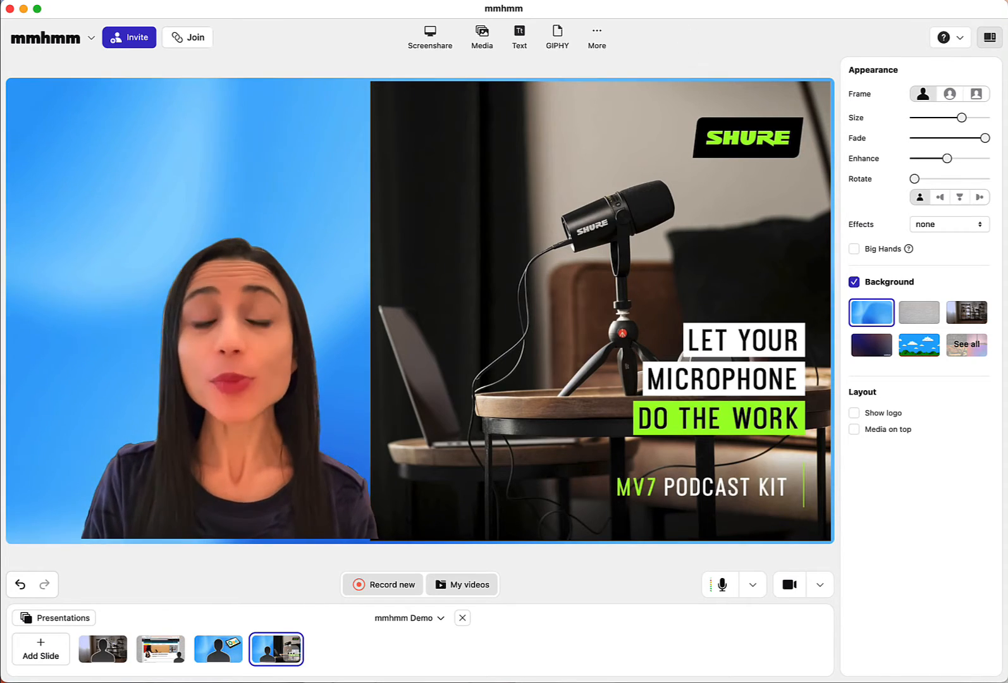
pyautogui.click(212, 657)
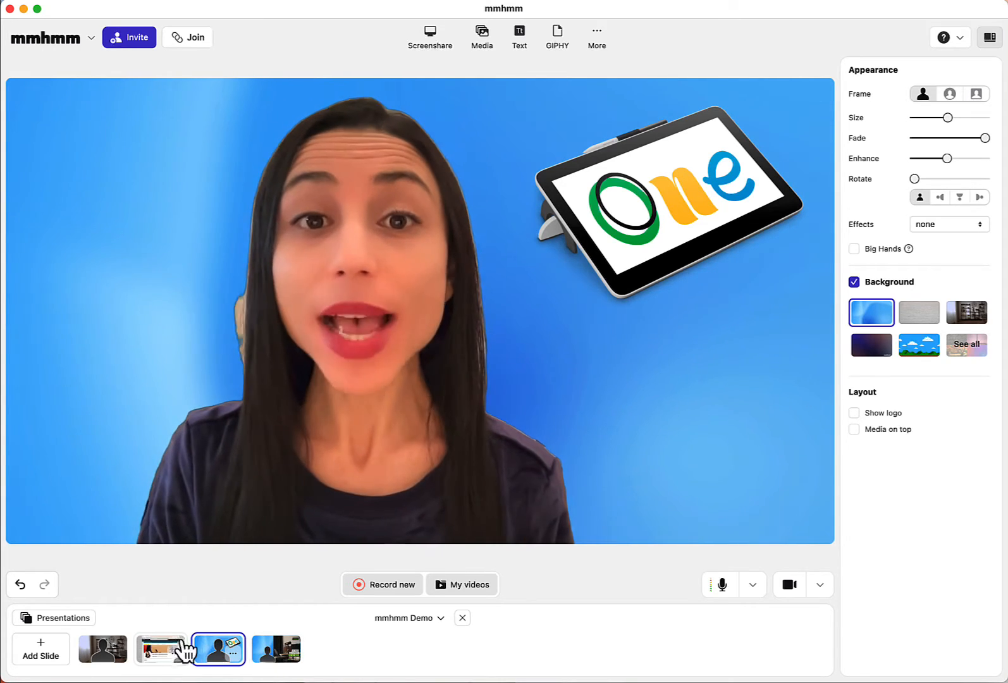
pyautogui.click(233, 653)
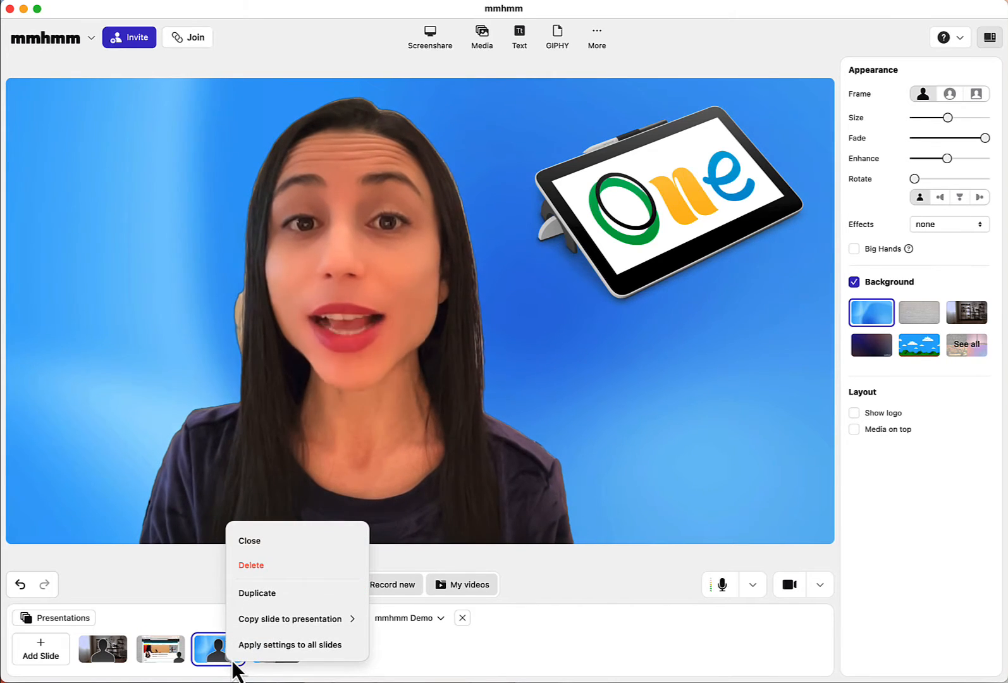
pyautogui.click(267, 594)
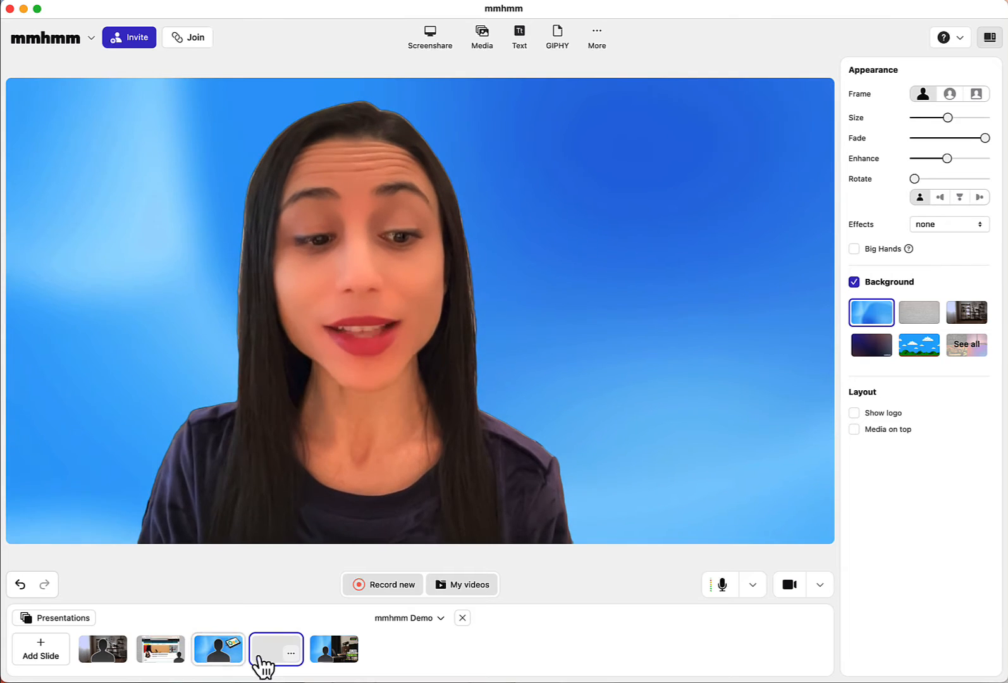
pyautogui.moveTo(295, 662); pyautogui.dragTo(354, 649)
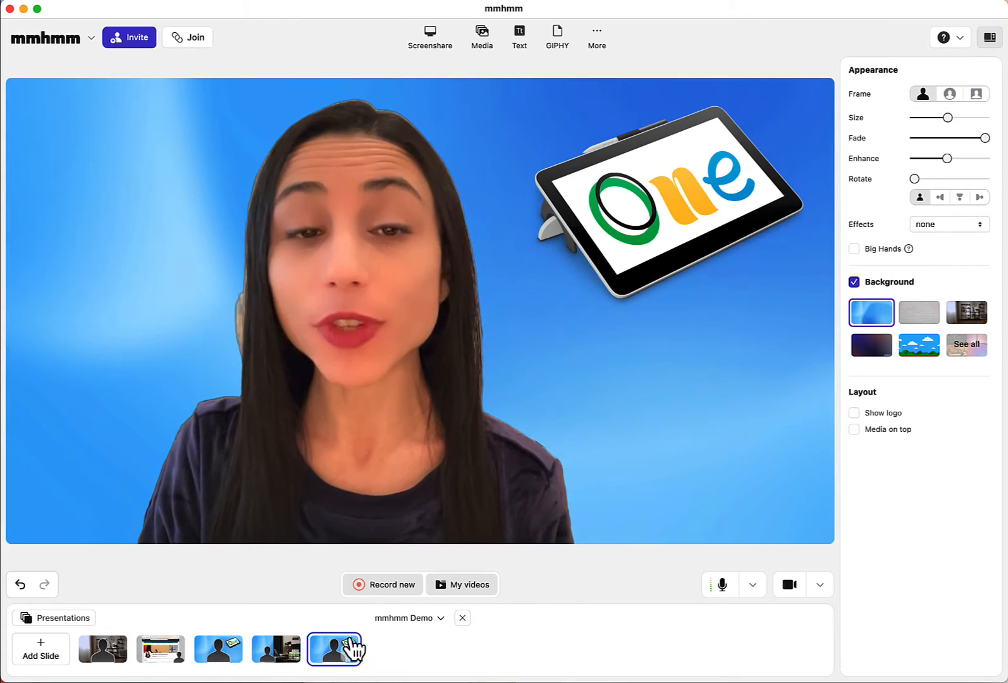
# - Remove the tablet image from the duplicated fifth slide
pyautogui.click(218, 655)
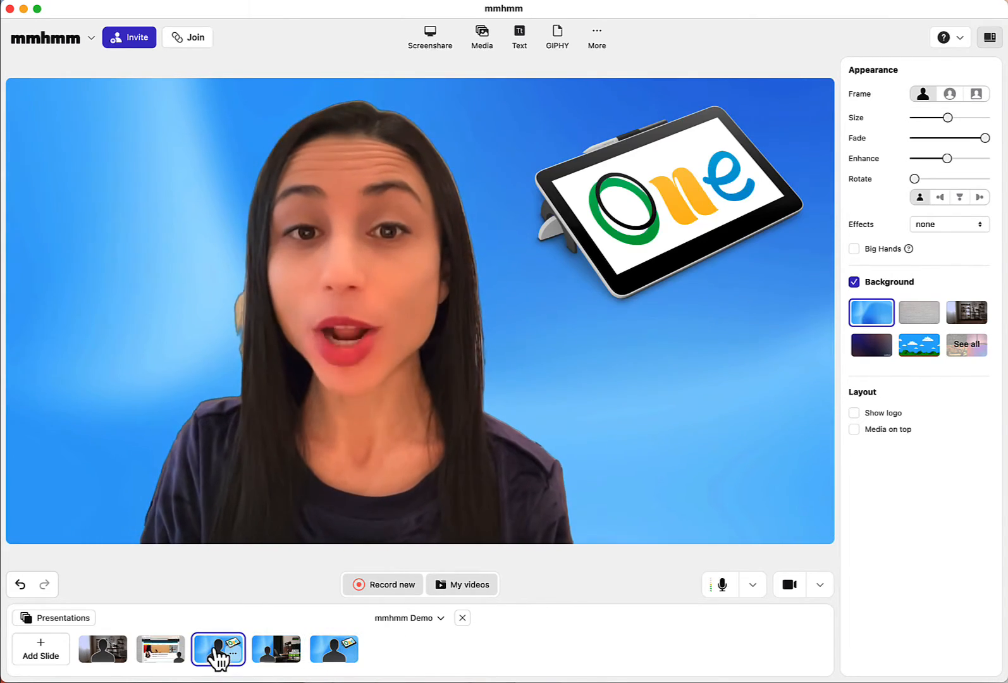
pyautogui.click(278, 656)
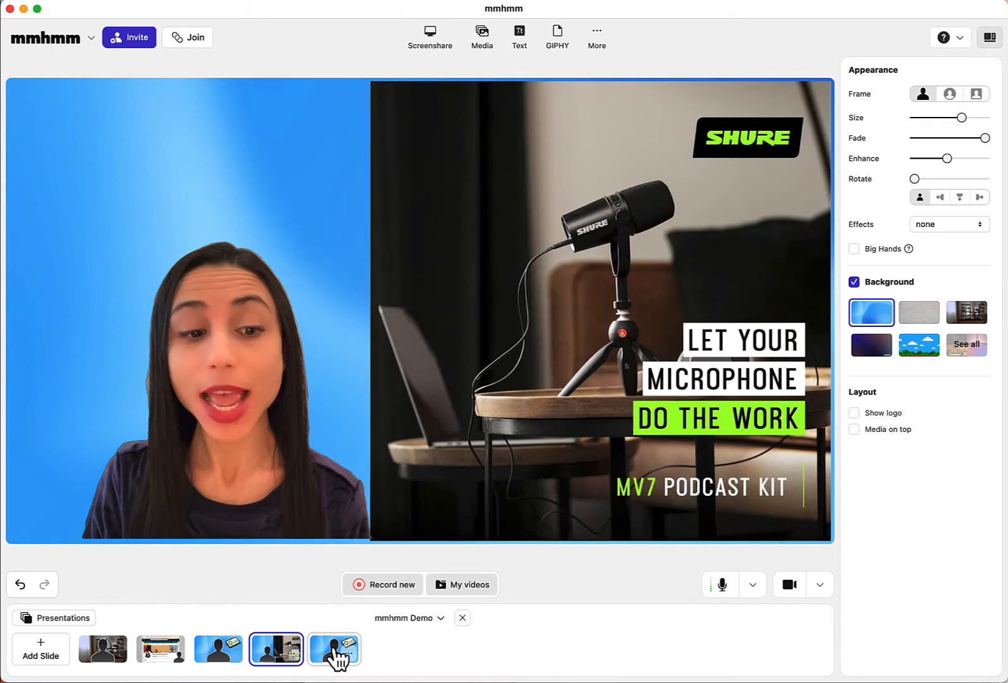
pyautogui.click(334, 646)
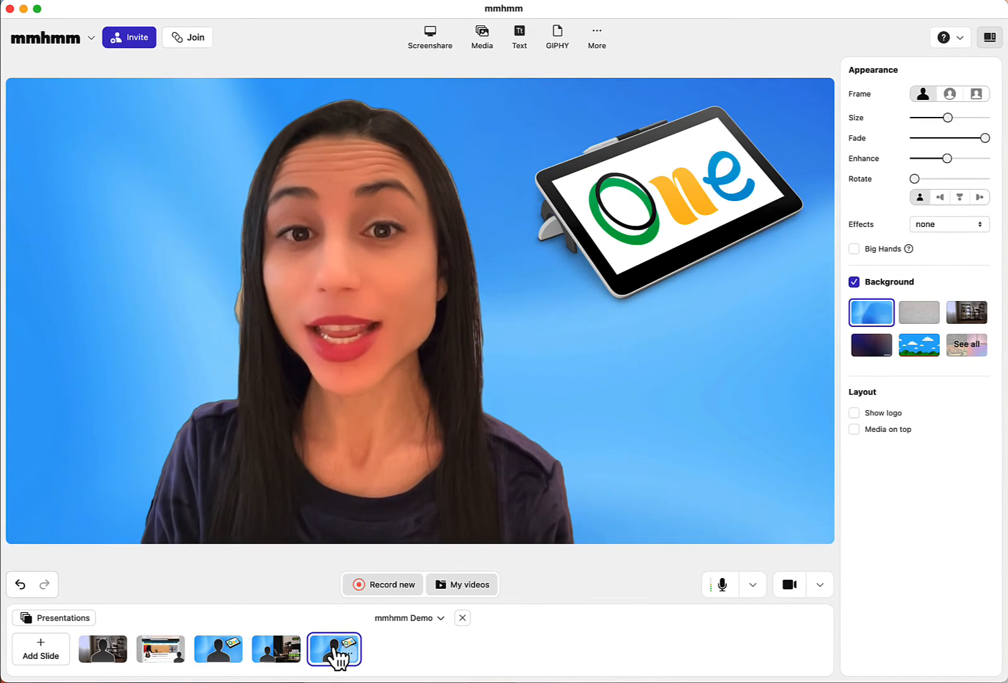
pyautogui.click(639, 253)
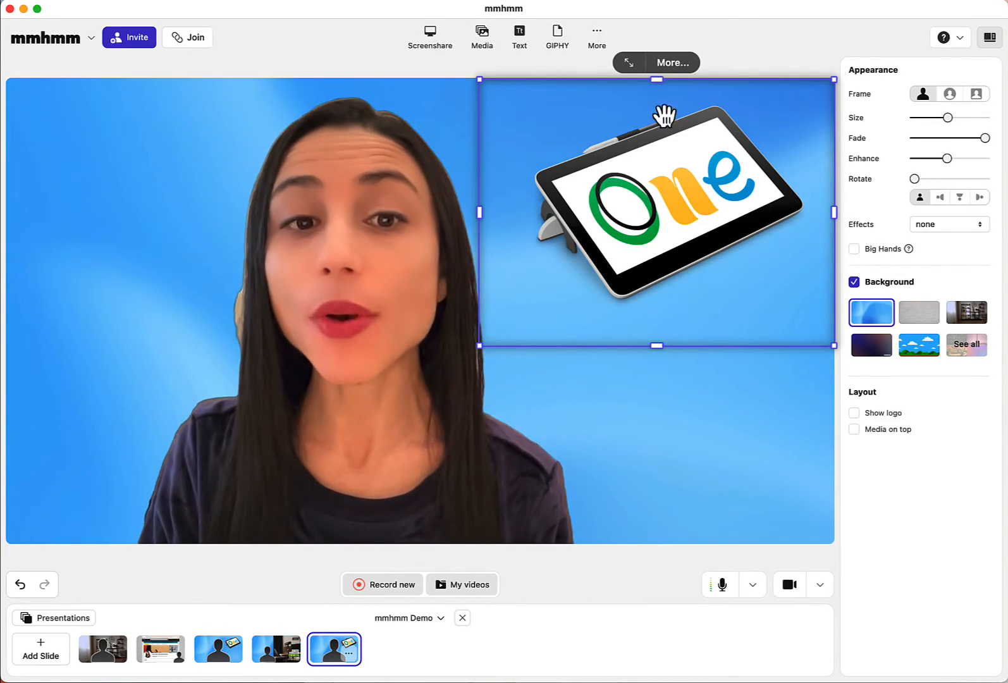
pyautogui.click(689, 68)
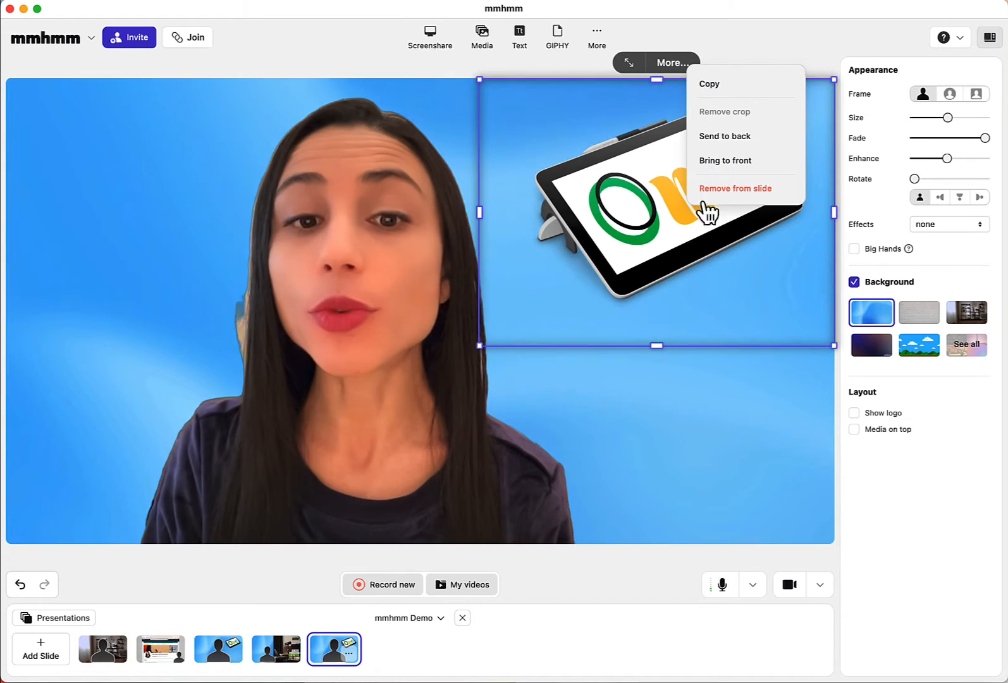
pyautogui.click(724, 189)
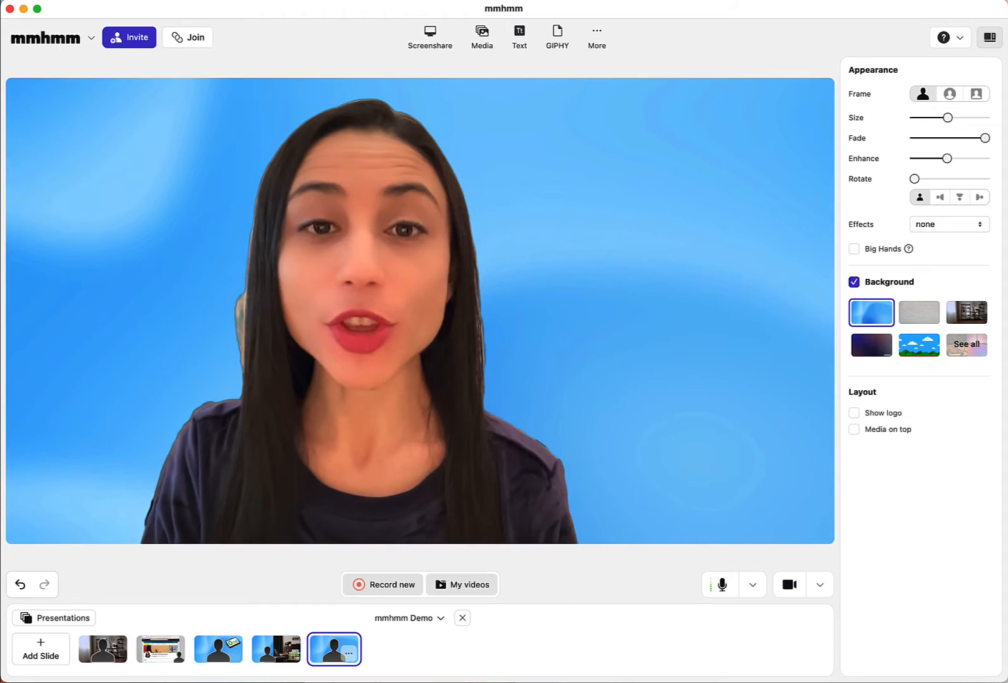
# - Insert Elgato Key Light Air.jpg from the computer's mmhmm April video folder into the fifth slide
pyautogui.click(485, 35)
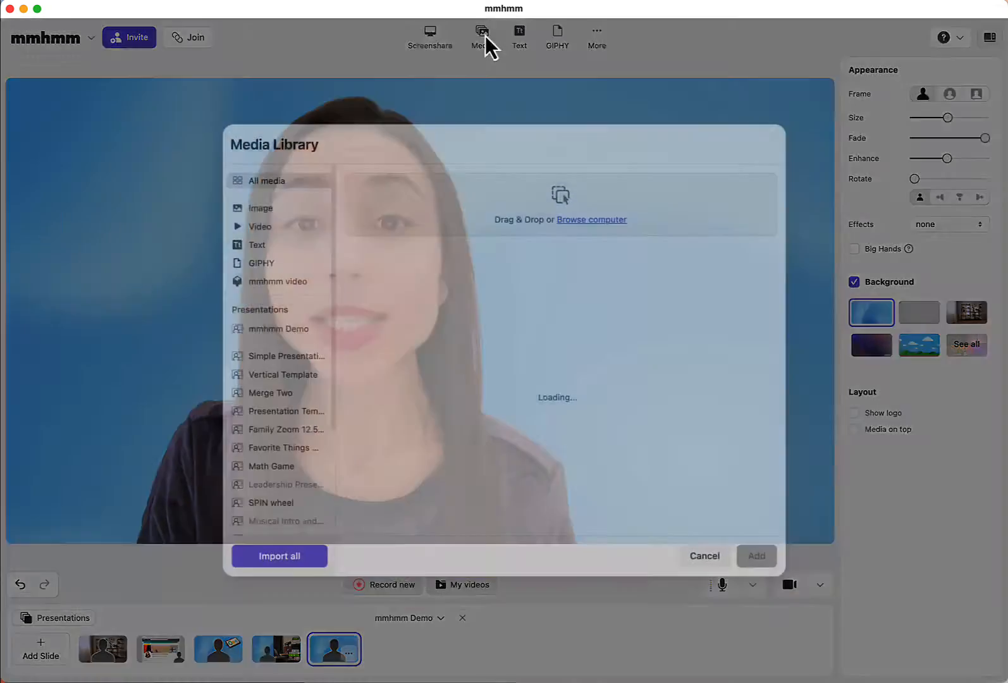
pyautogui.click(608, 228)
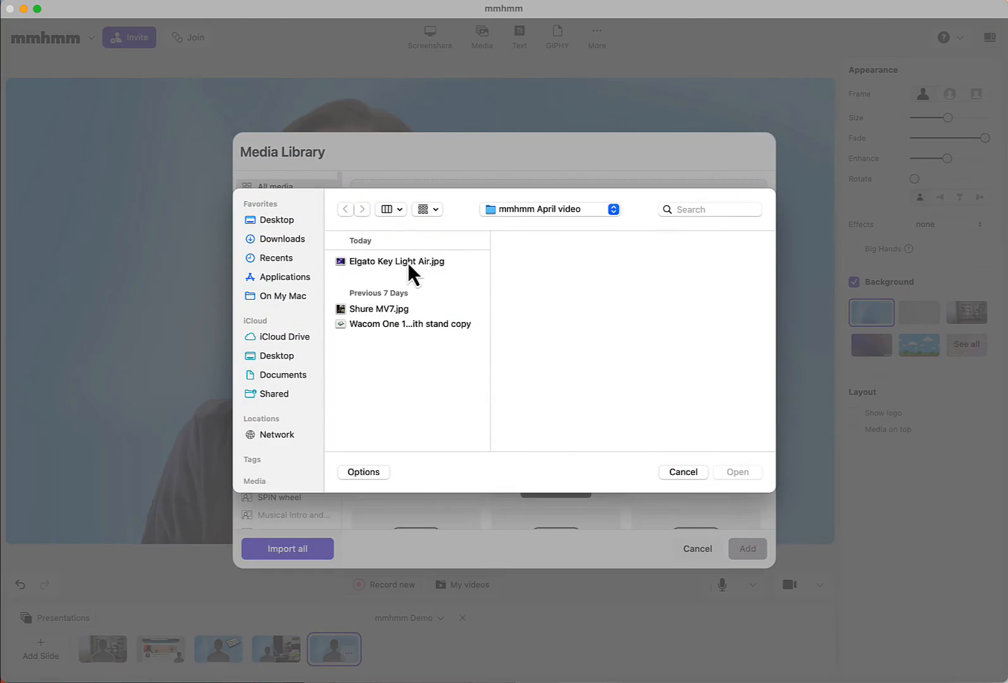
pyautogui.click(408, 262)
pyautogui.click(734, 472)
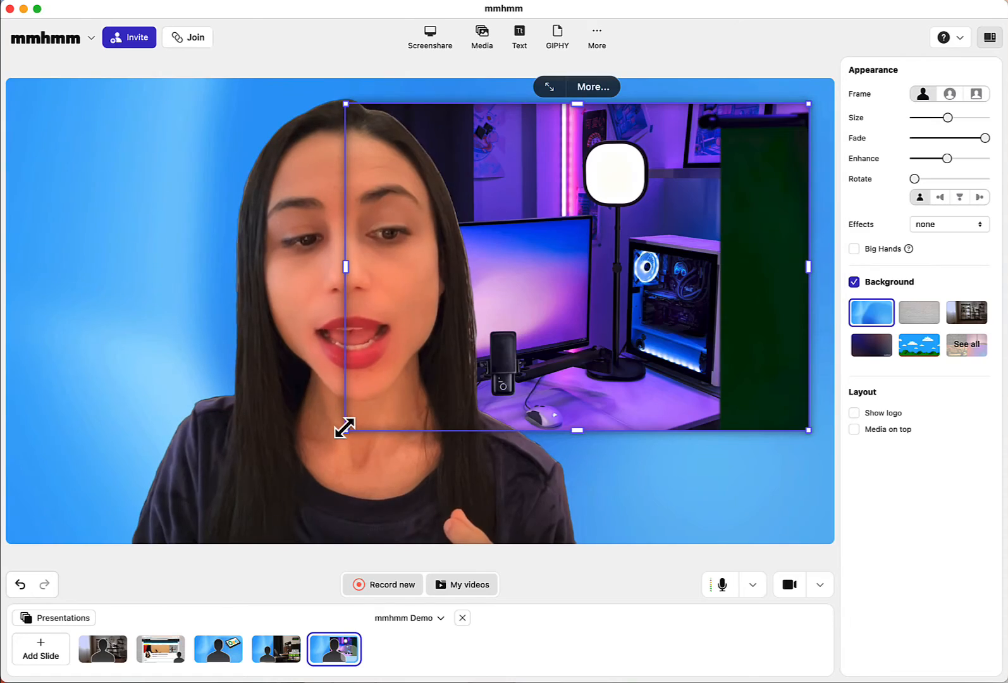
# - Shrink the key light image, crop off its green right edge and fit it into the stage's upper-right corner beside the presenter
pyautogui.moveTo(344, 427); pyautogui.dragTo(503, 360)
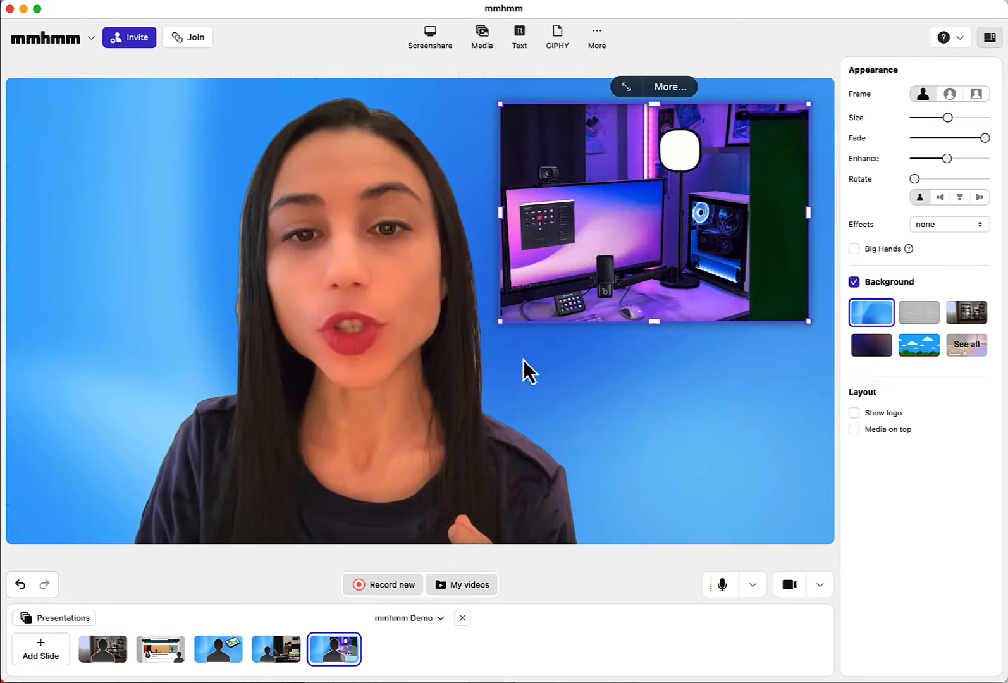
pyautogui.moveTo(675, 252); pyautogui.dragTo(702, 221)
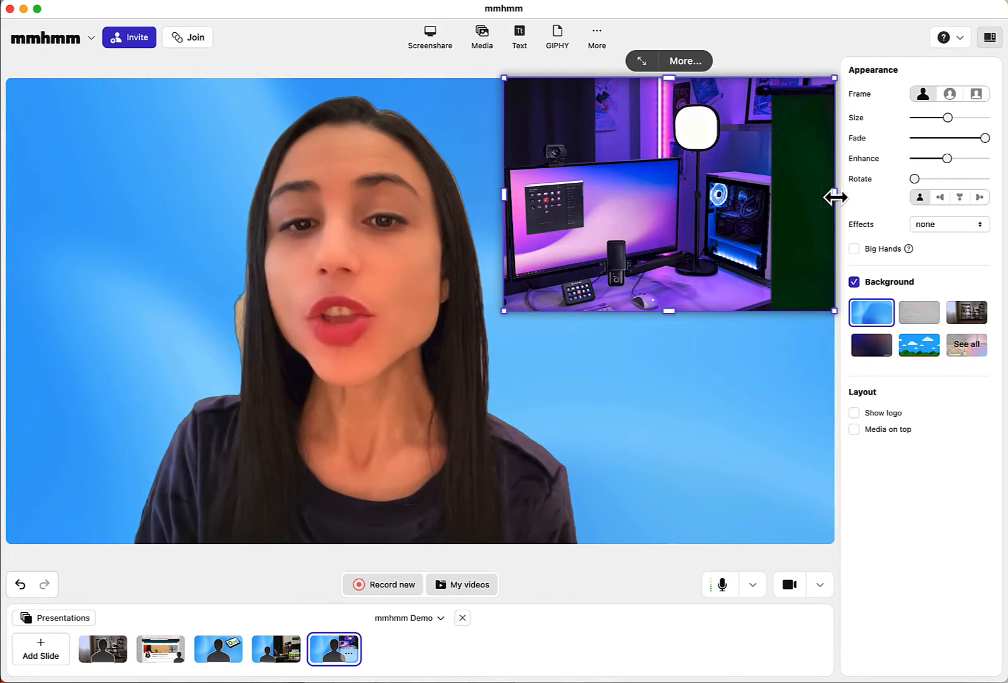
pyautogui.moveTo(835, 195); pyautogui.dragTo(773, 195)
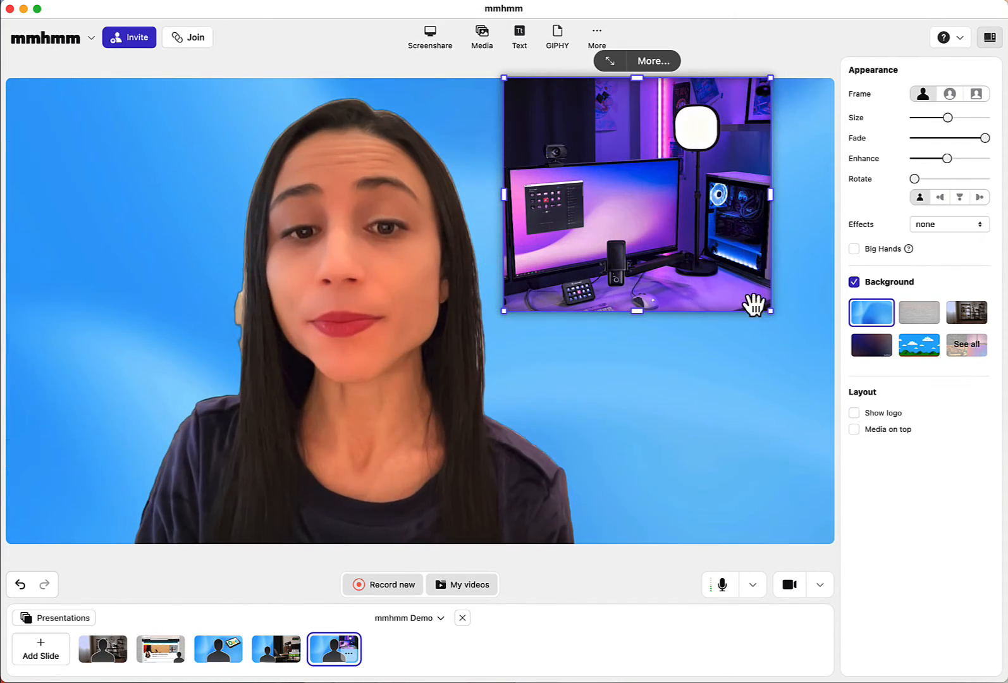
pyautogui.moveTo(773, 310); pyautogui.dragTo(835, 331)
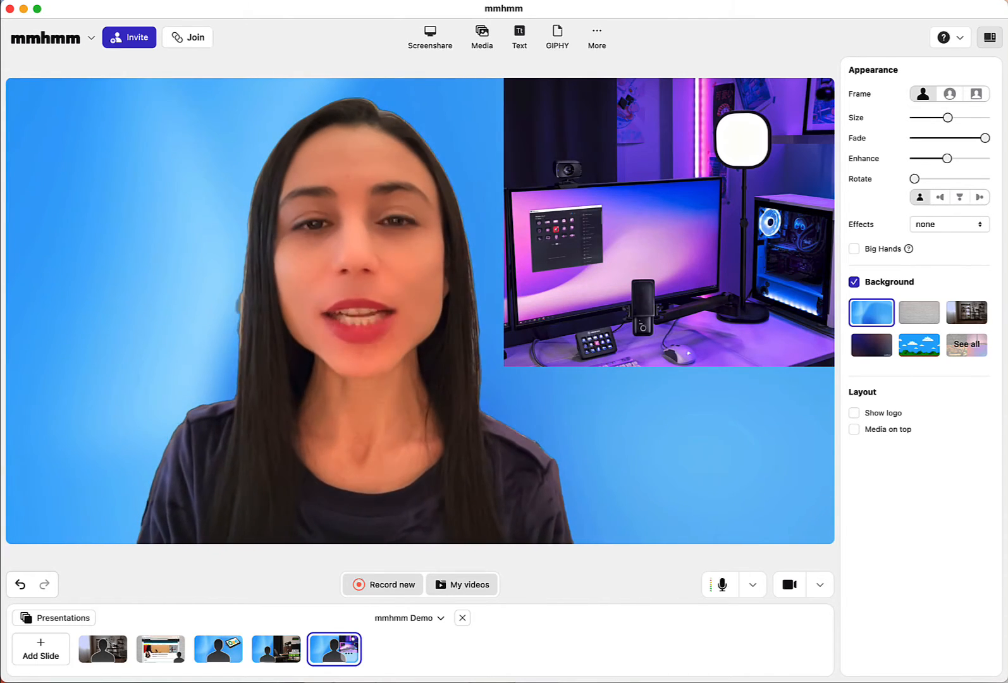
# - Duplicate the first slide and move the copy to the end of the presentation as the closing slide
pyautogui.click(95, 651)
pyautogui.rightClick(124, 660)
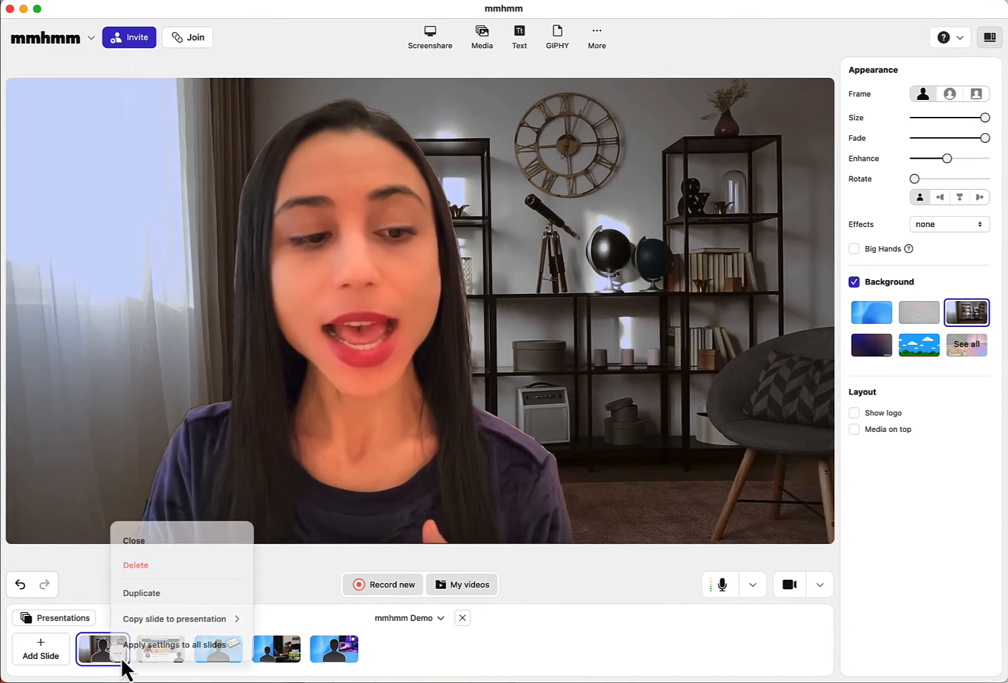
pyautogui.click(160, 593)
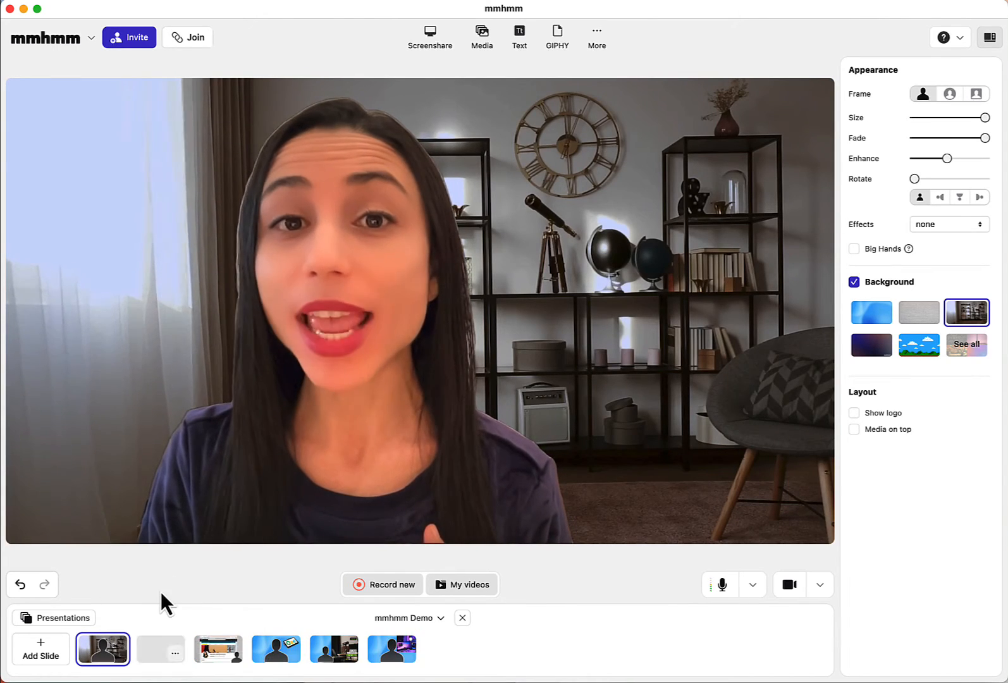
pyautogui.moveTo(153, 642); pyautogui.dragTo(394, 657)
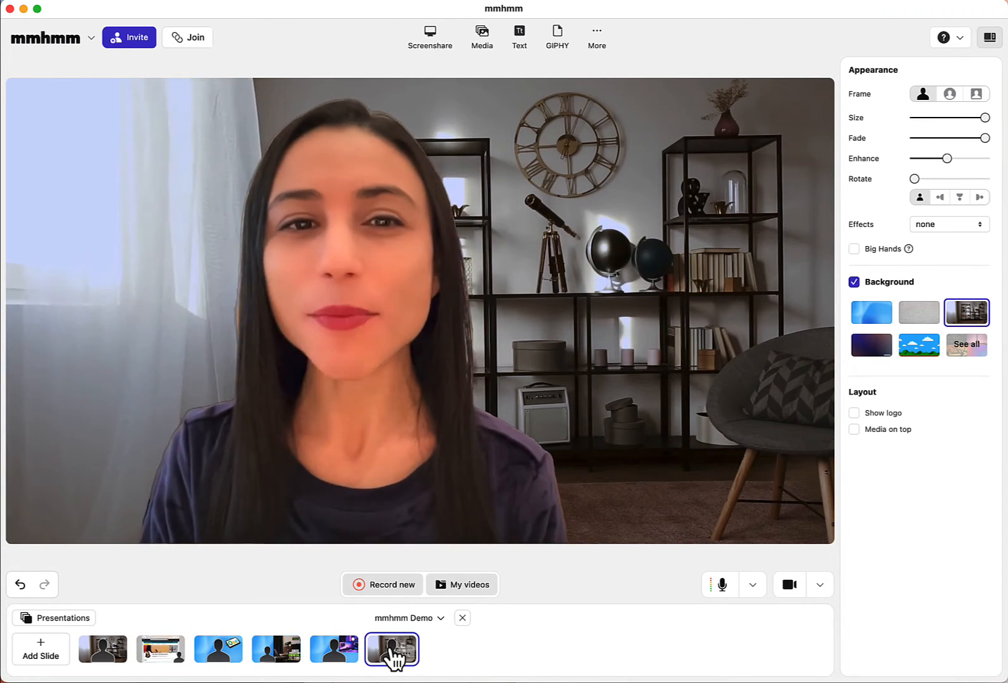
# - Add a text box reading "Thank you!" in the light Glossy style to the closing slide, and shrink and reposition it beside the presenter
pyautogui.click(522, 39)
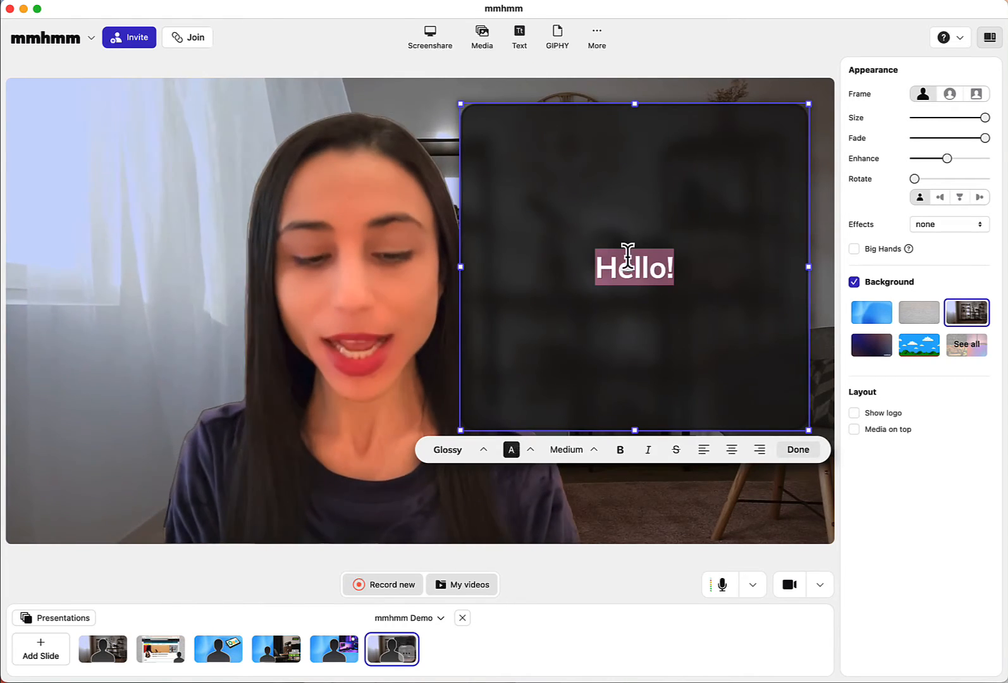
pyautogui.press('BackSpace')
pyautogui.write('Thank you!')
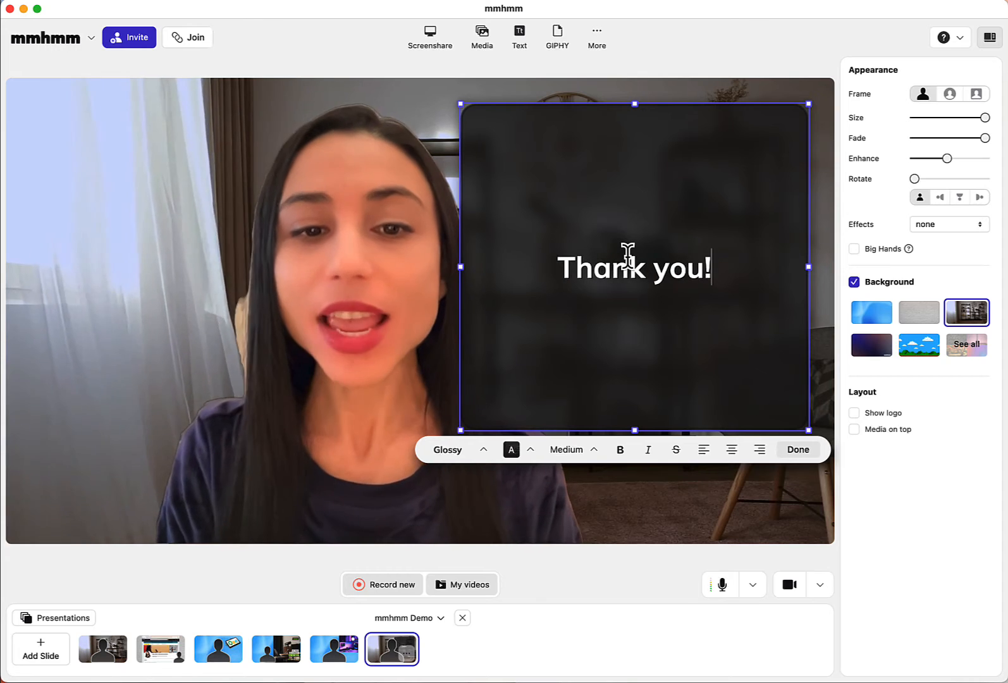
pyautogui.click(586, 471)
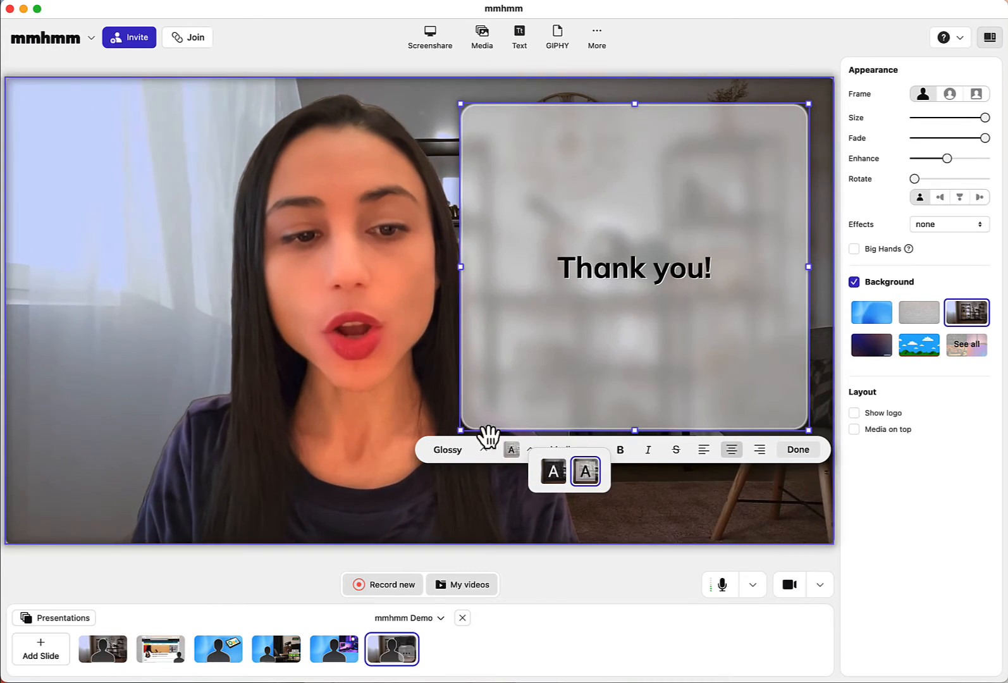
pyautogui.moveTo(459, 429); pyautogui.dragTo(557, 269)
pyautogui.moveTo(666, 258); pyautogui.dragTo(645, 247)
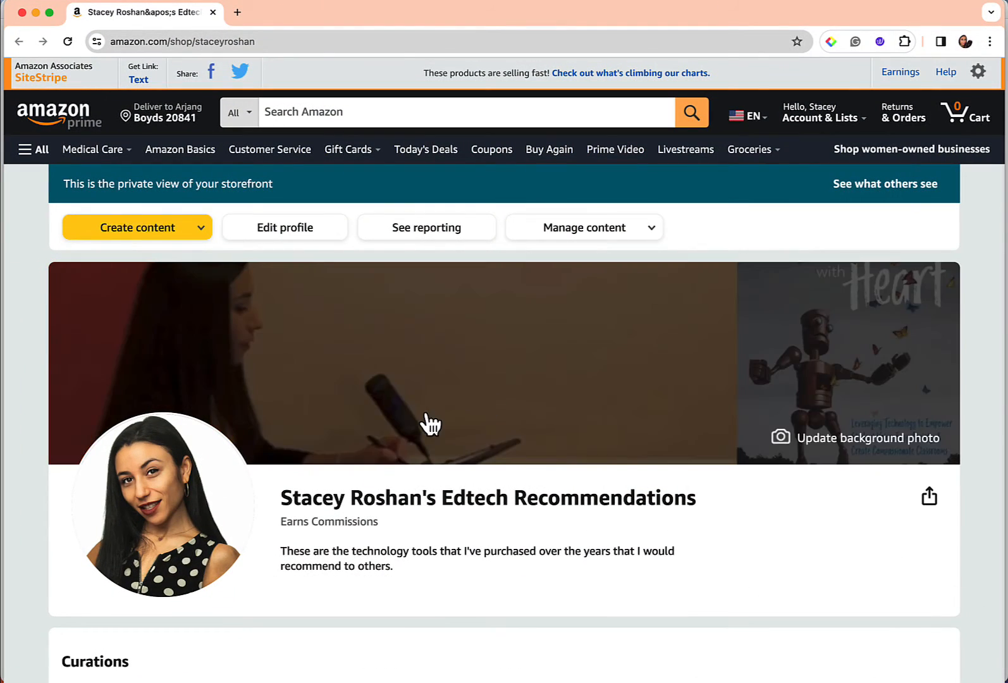
# - Create a QR code for the Amazon storefront page in the browser and download it as an image
pyautogui.scroll(-1, 792, 593)
pyautogui.scroll(-7, 793, 581)
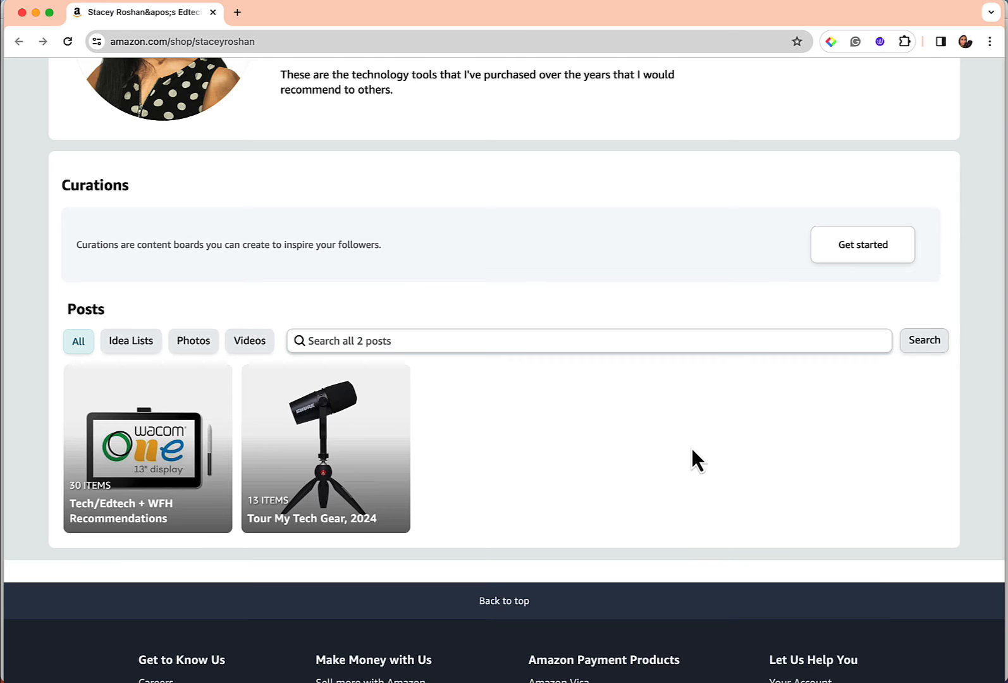
pyautogui.rightClick(695, 459)
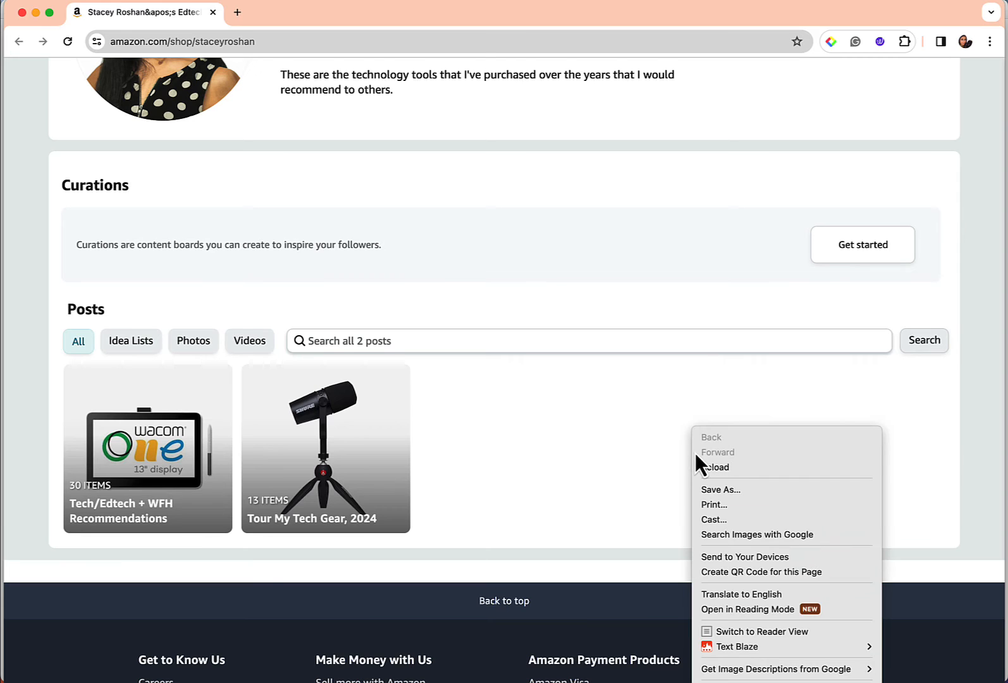
pyautogui.click(717, 573)
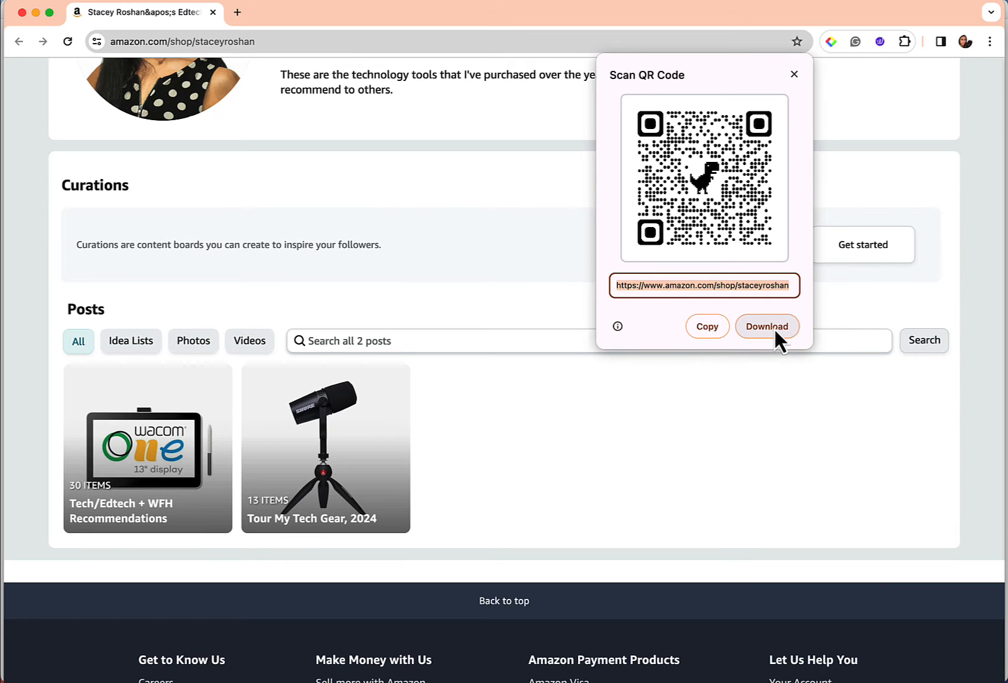
pyautogui.click(774, 330)
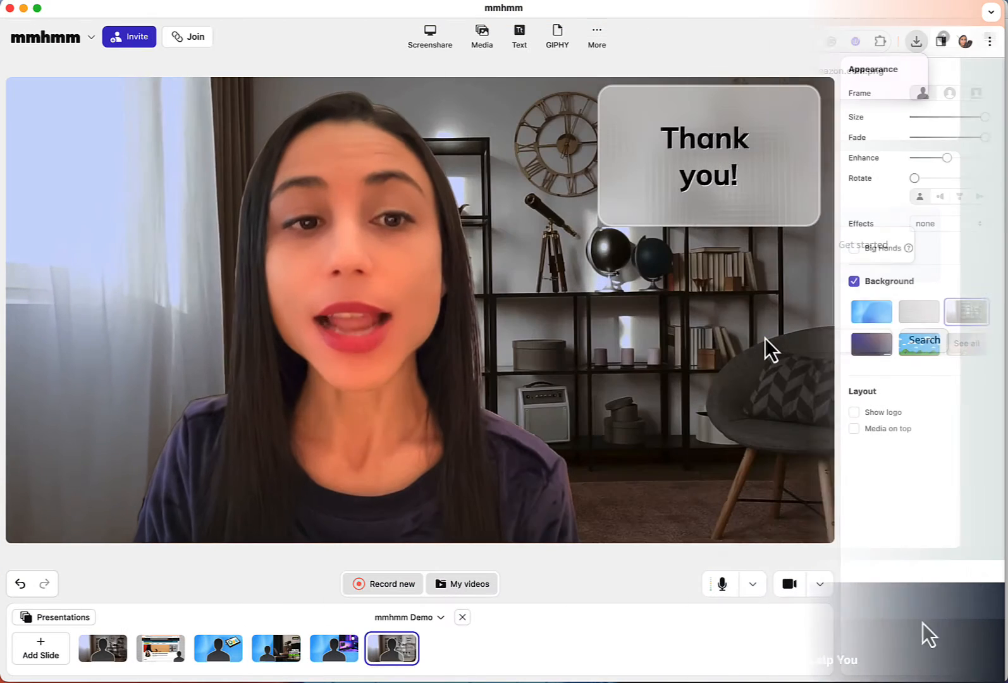
# - Back in mmhmm, insert the downloaded storefront QR code image from the computer into the closing slide
pyautogui.click(485, 34)
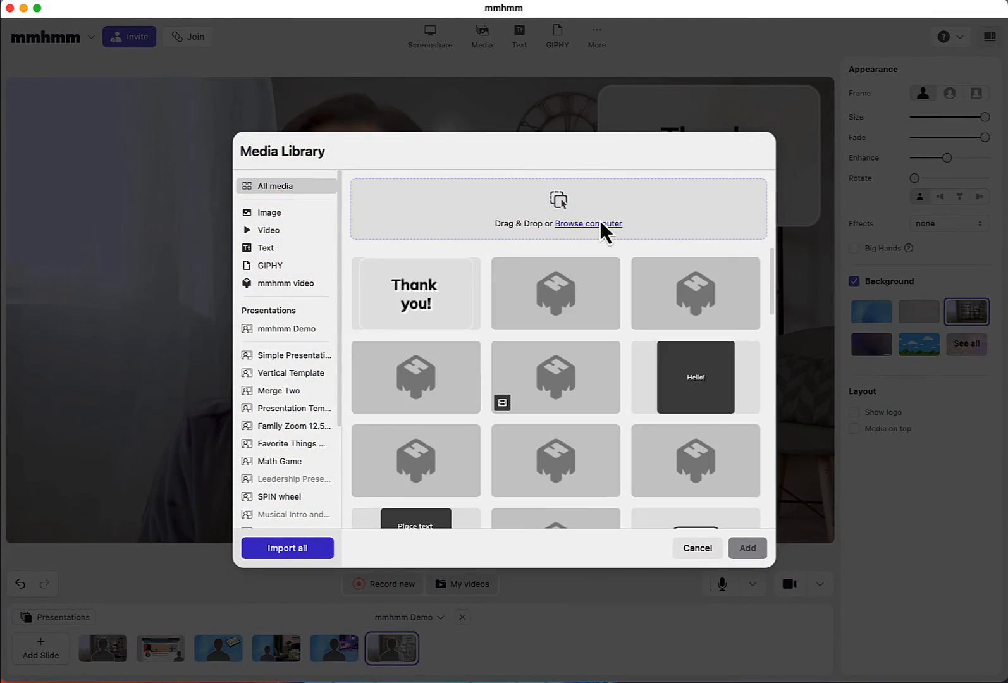
pyautogui.click(601, 225)
pyautogui.click(282, 234)
pyautogui.click(416, 261)
pyautogui.click(743, 473)
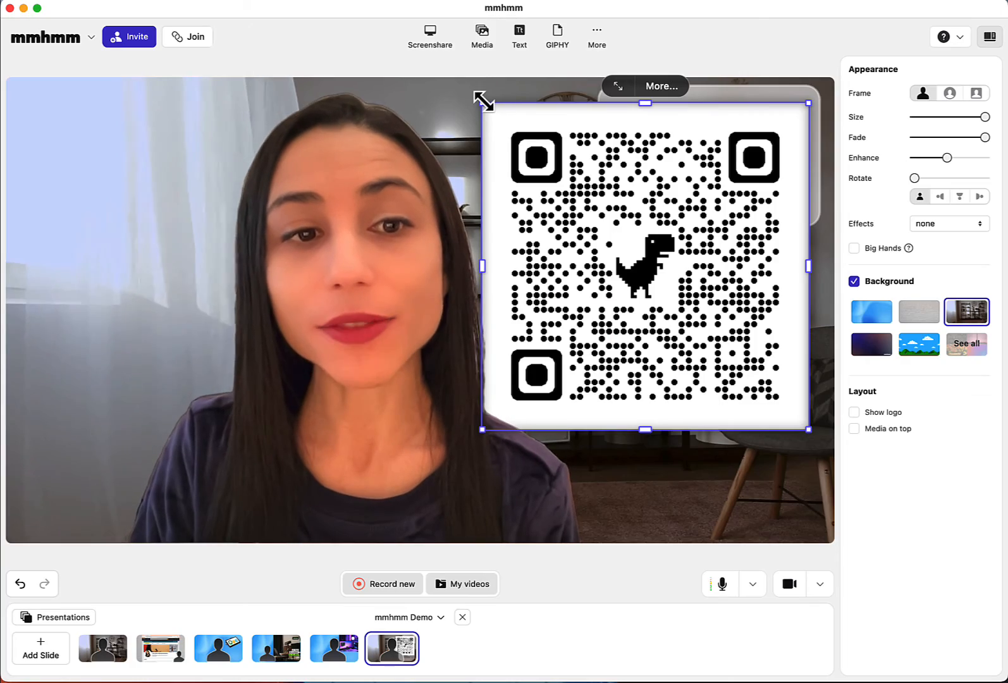
# - Shrink the QR code to a small square, fit it into the stage's lower-right corner and deselect it
pyautogui.moveTo(483, 101); pyautogui.dragTo(726, 347)
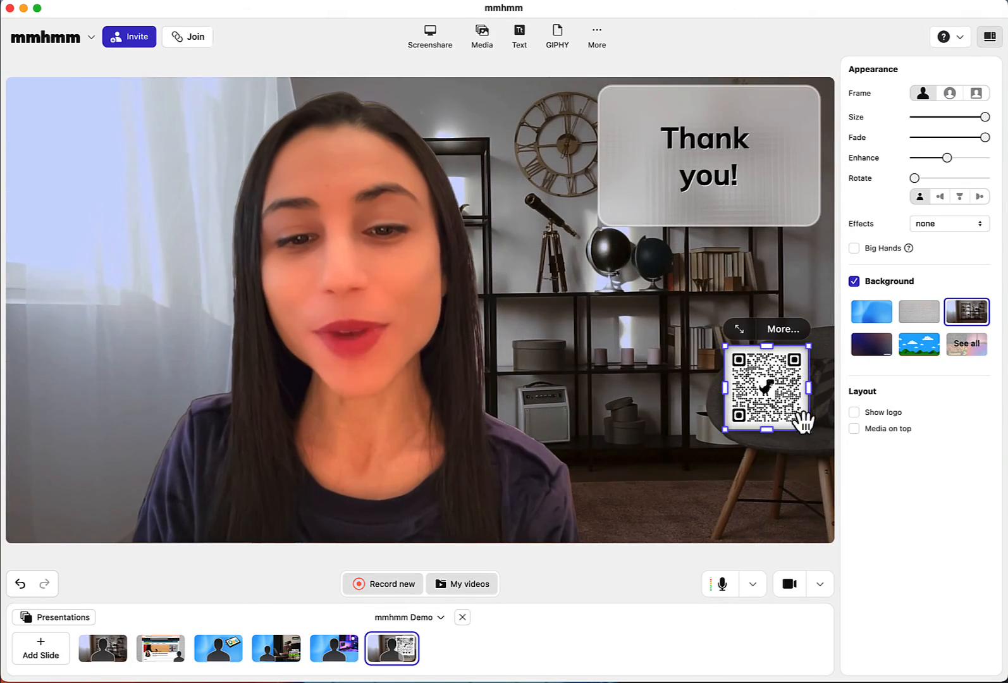
pyautogui.moveTo(803, 420); pyautogui.dragTo(808, 510)
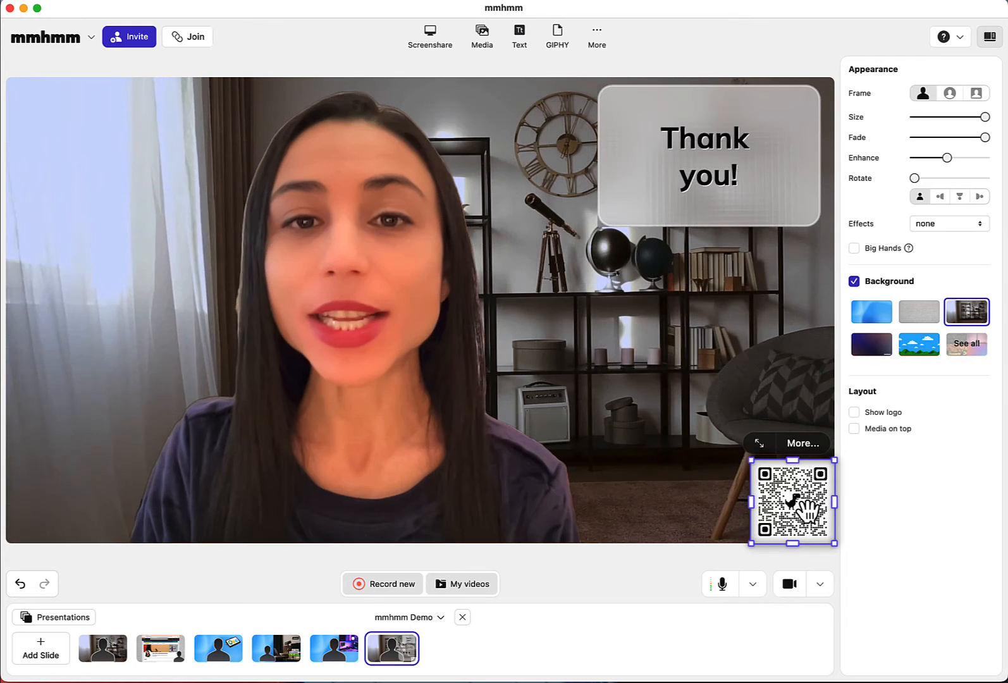
pyautogui.click(640, 360)
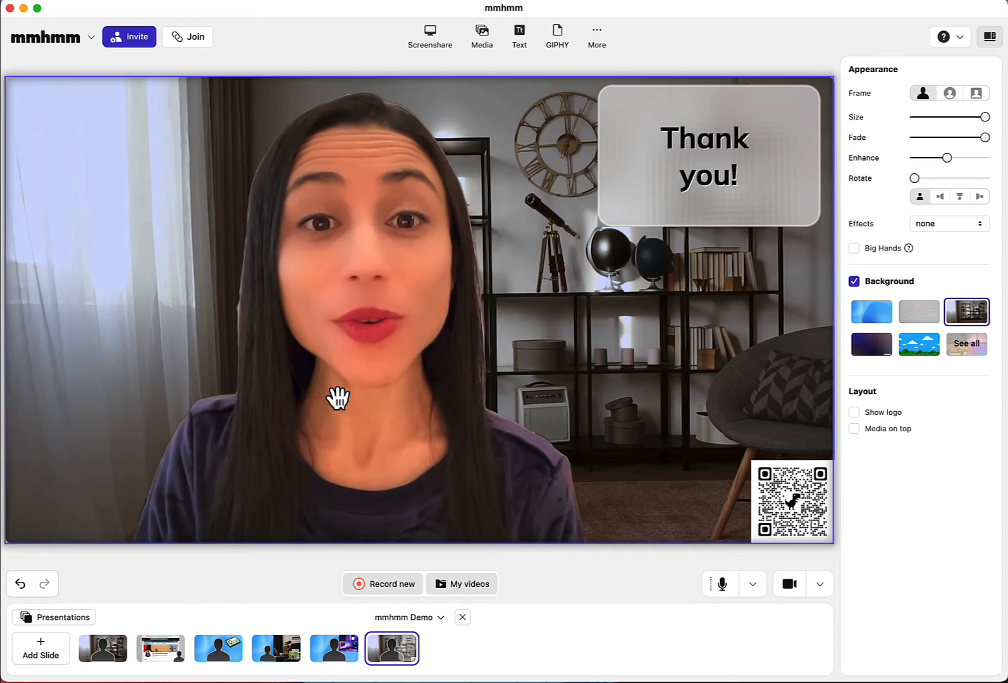
# - Play through all six slides of the mmhmm Demo presentation in order, from the opening slide to the closing one
pyautogui.click(101, 651)
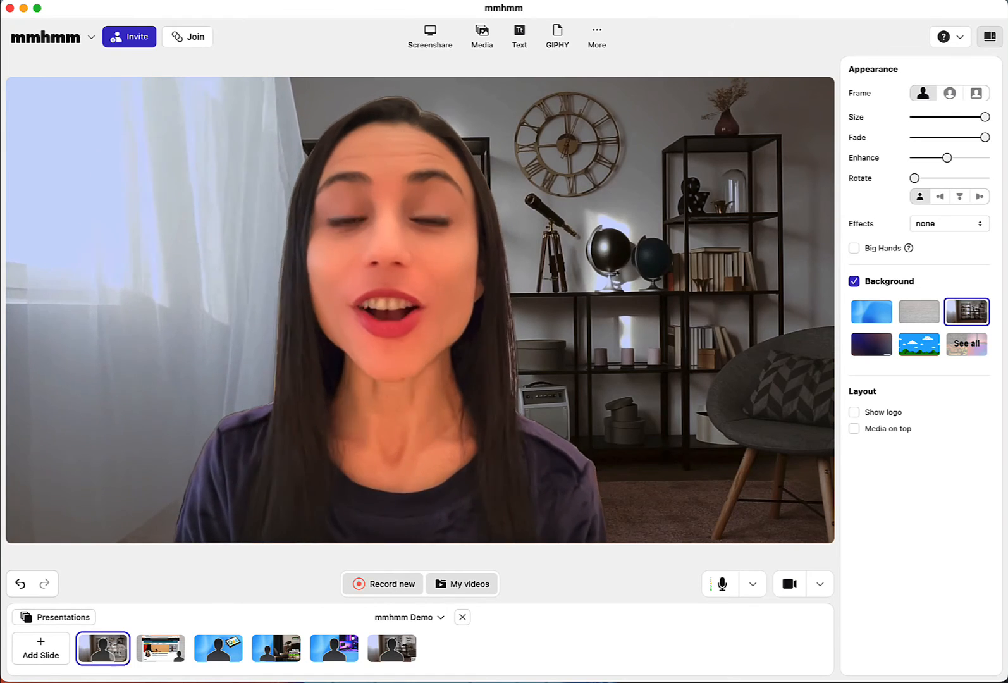
pyautogui.click(161, 648)
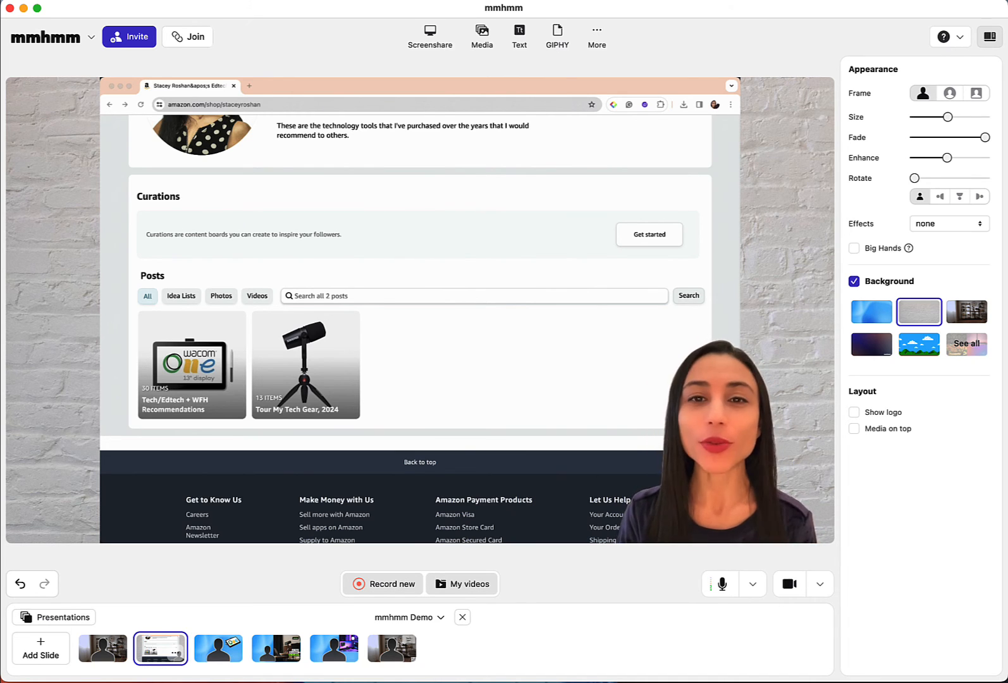
pyautogui.click(219, 648)
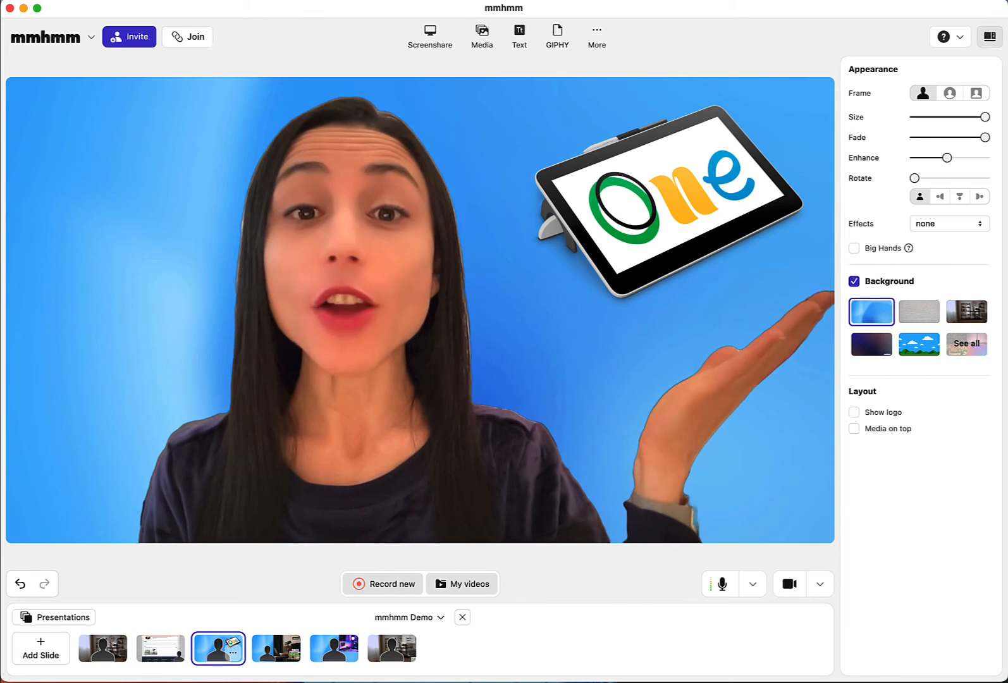
pyautogui.click(276, 648)
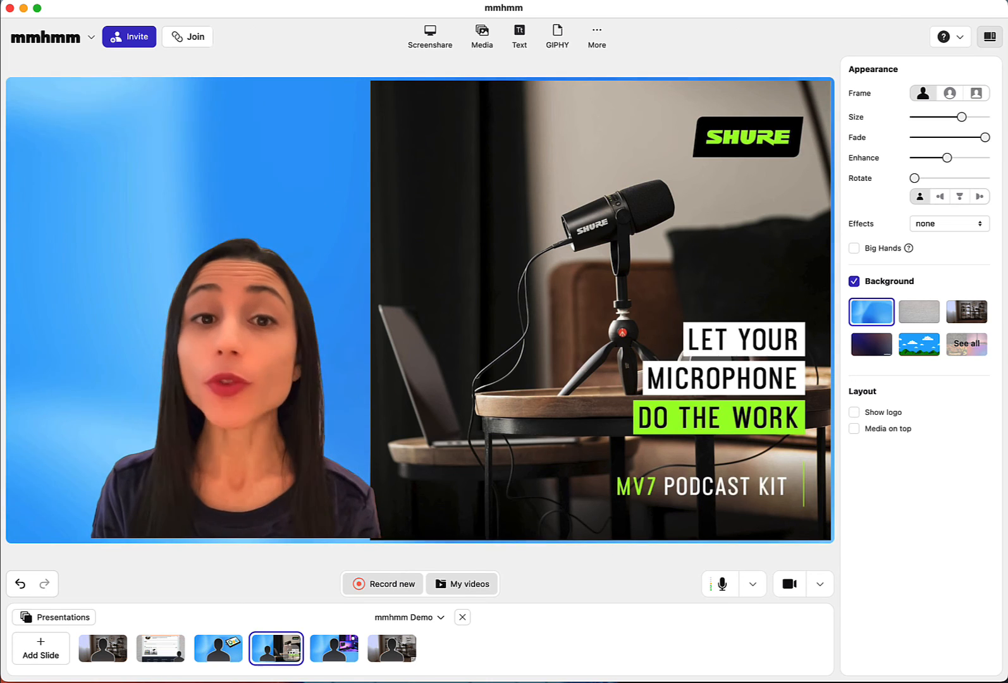
pyautogui.click(334, 648)
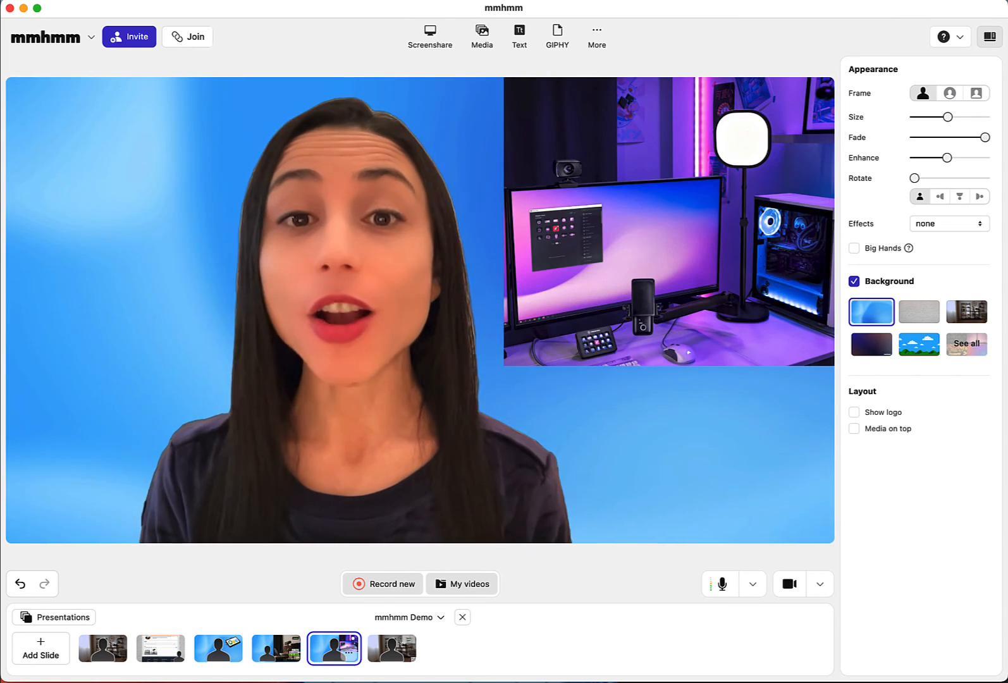
pyautogui.click(391, 647)
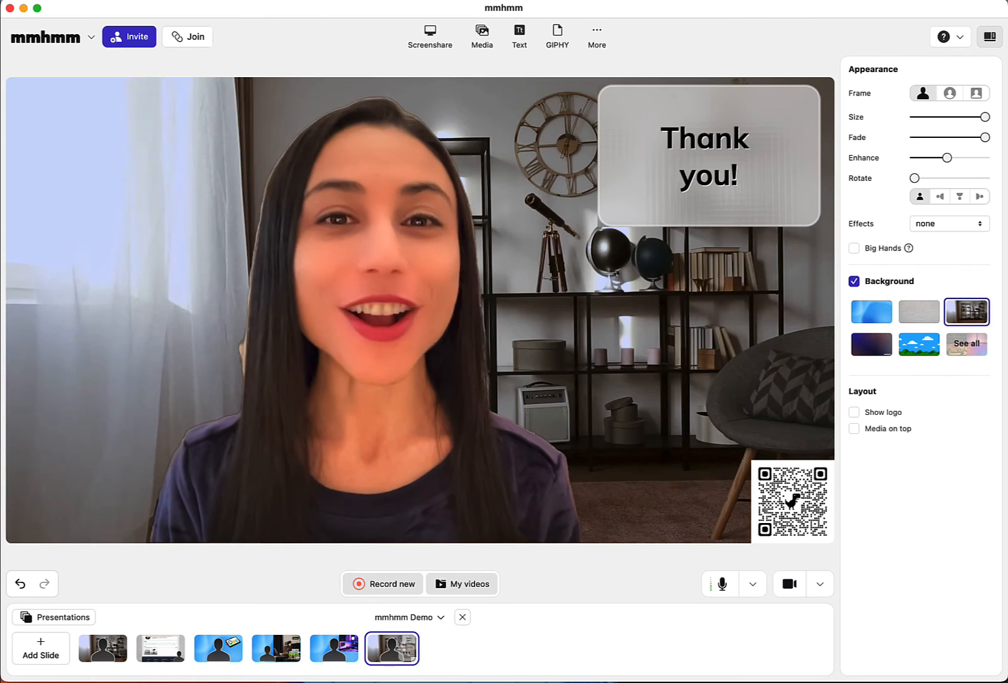